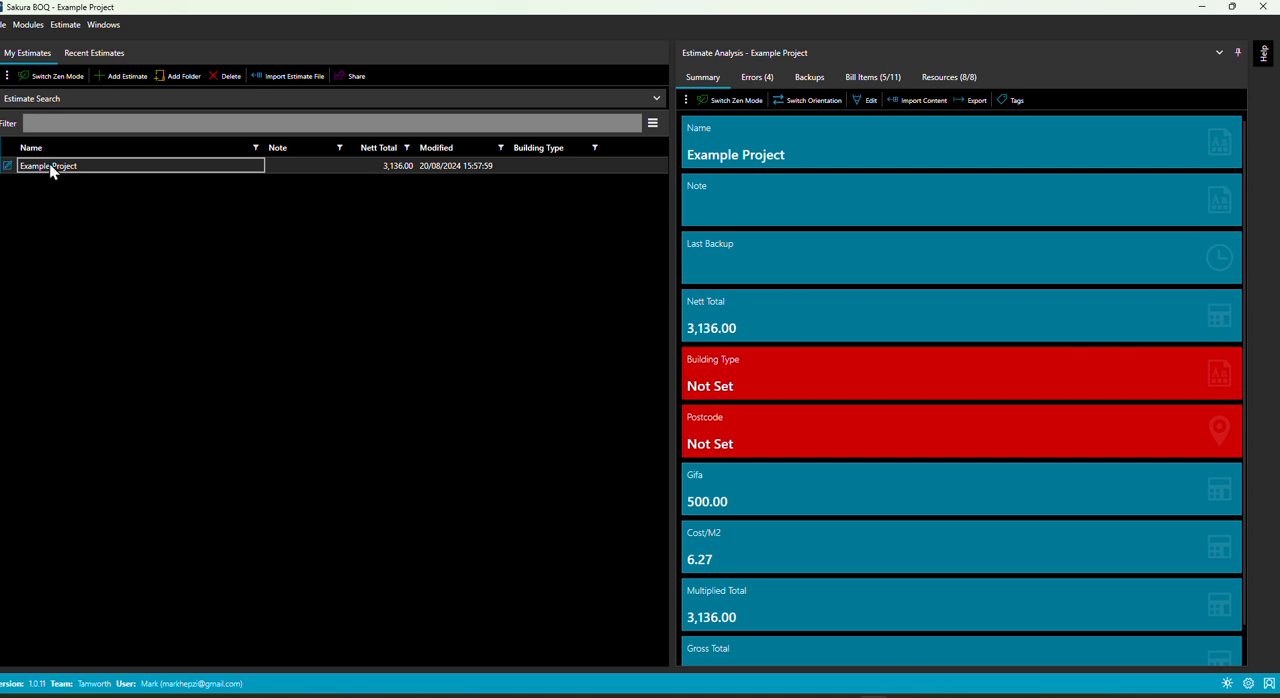
Step: Open the bill items of the Example Project estimate
left_click(37, 25)
left_click(52, 62)
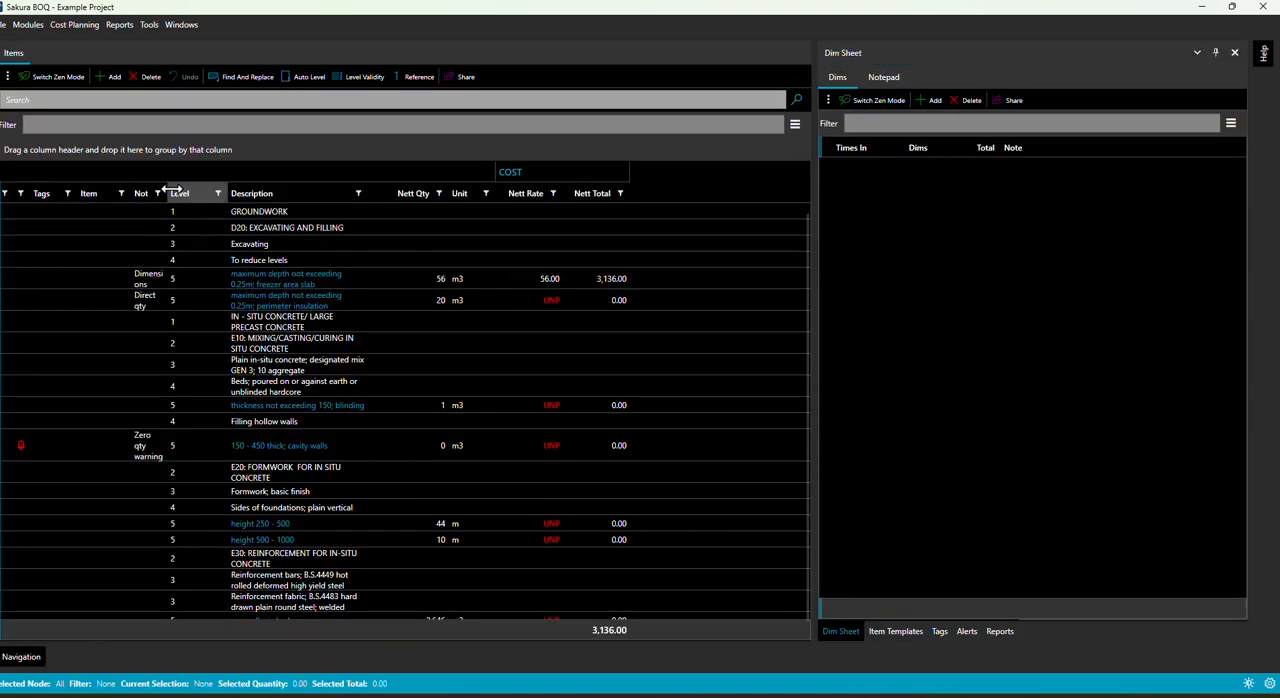
Step: Widen the Note column, move it directly after Description, and widen the Description column in the items grid
left_click_drag(174, 190, 197, 191)
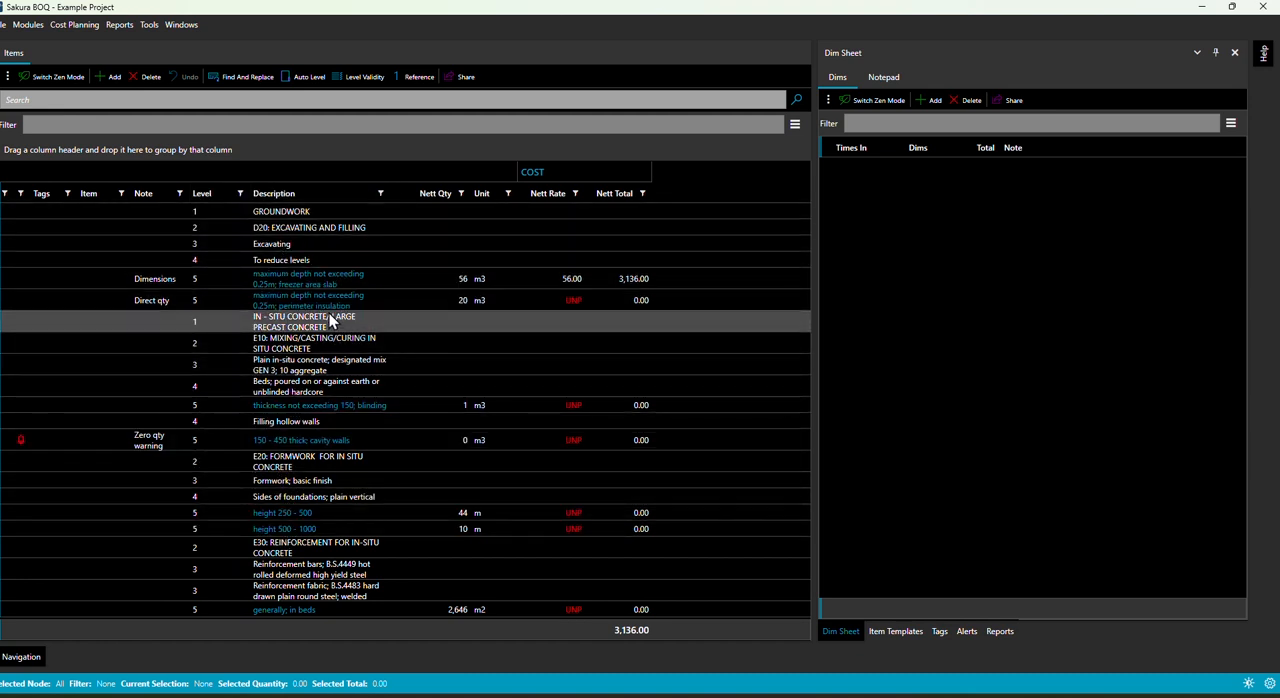
left_click_drag(163, 194, 428, 195)
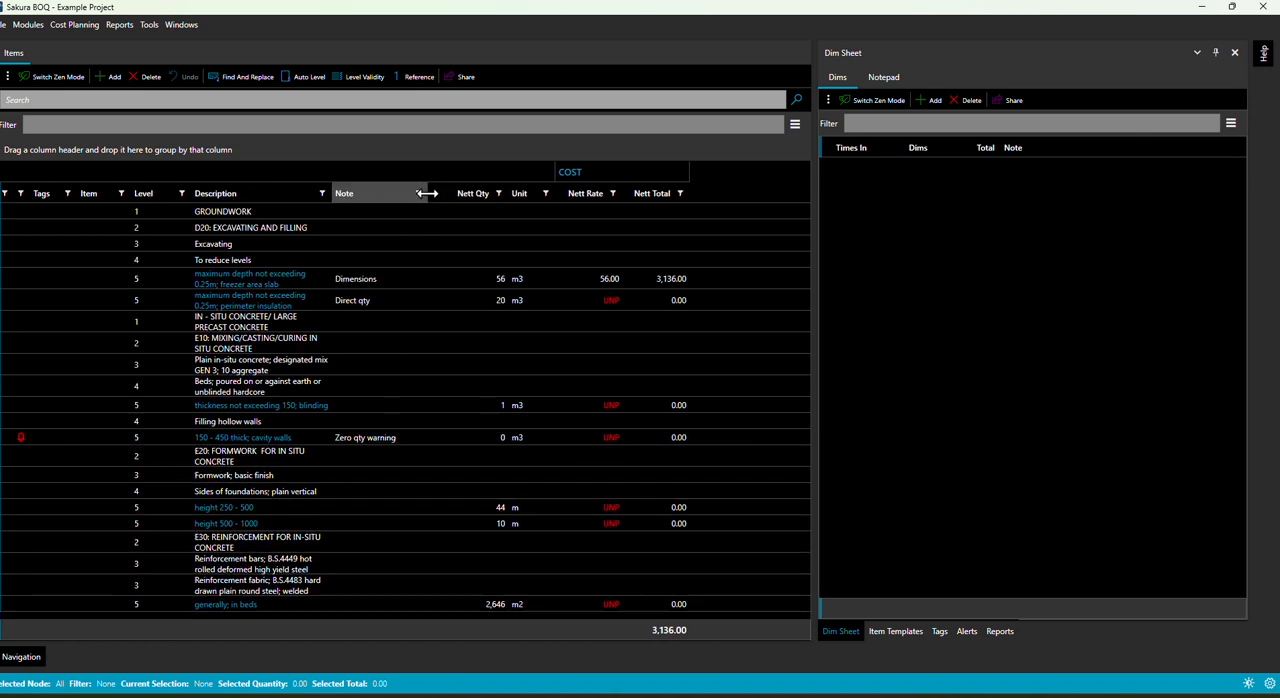
left_click(795, 124)
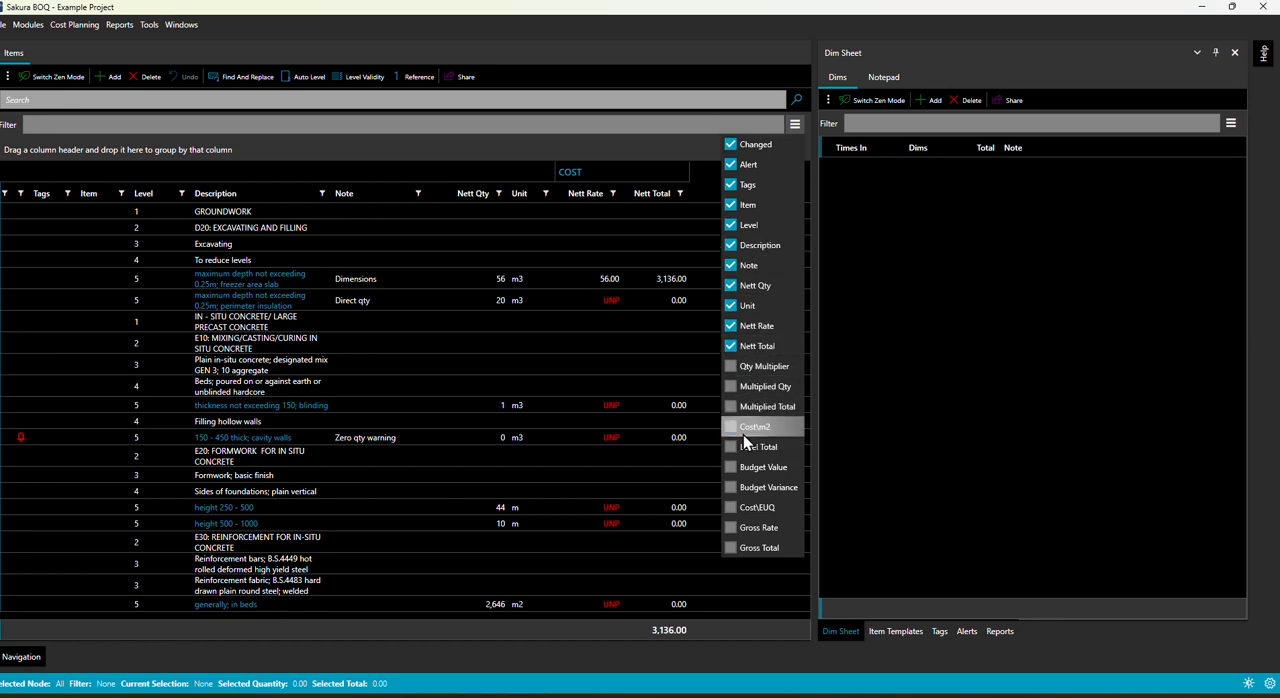
left_click(688, 362)
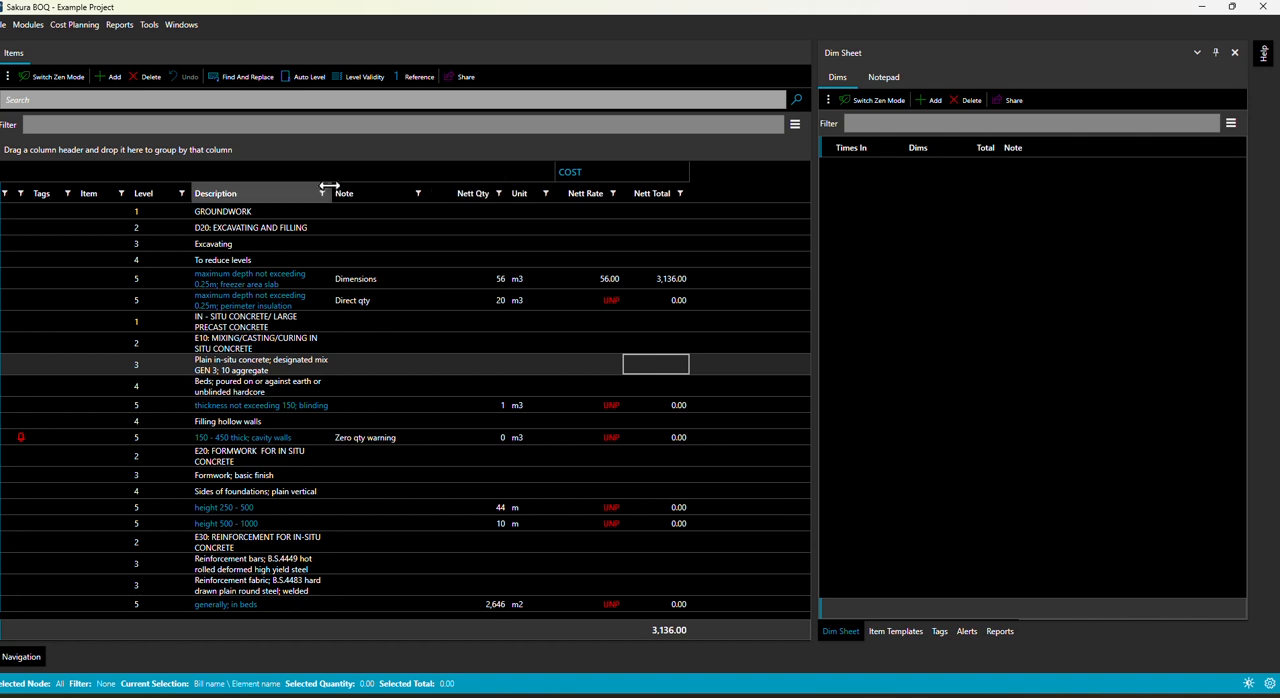
left_click_drag(331, 193, 371, 193)
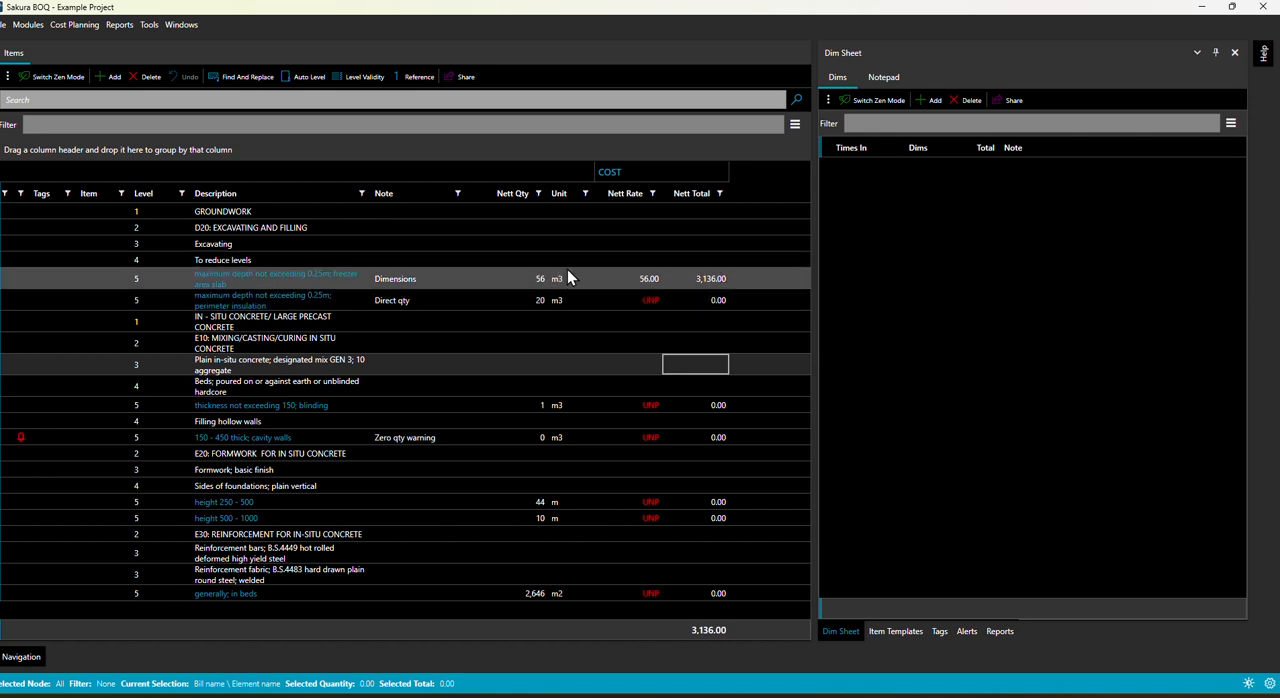
Step: Add a new bill item below the "maximum depth not exceeding 0.25m; freezer area slab" item
left_click(279, 276)
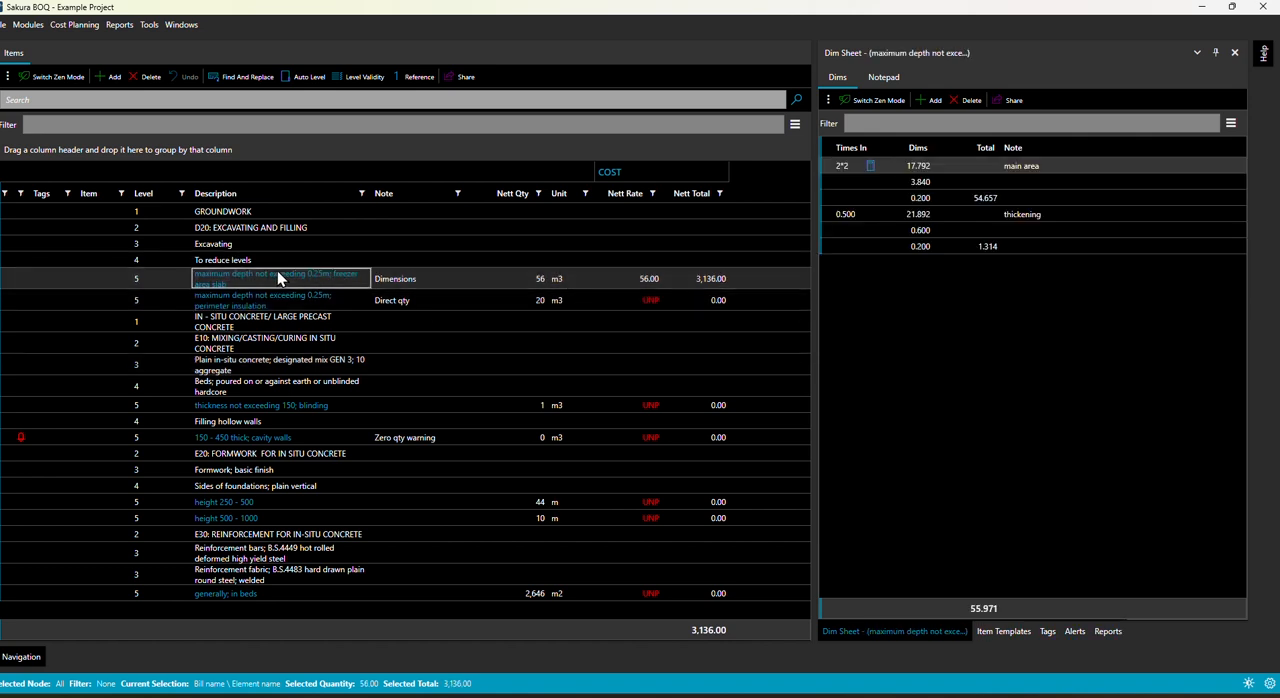
right_click(280, 278)
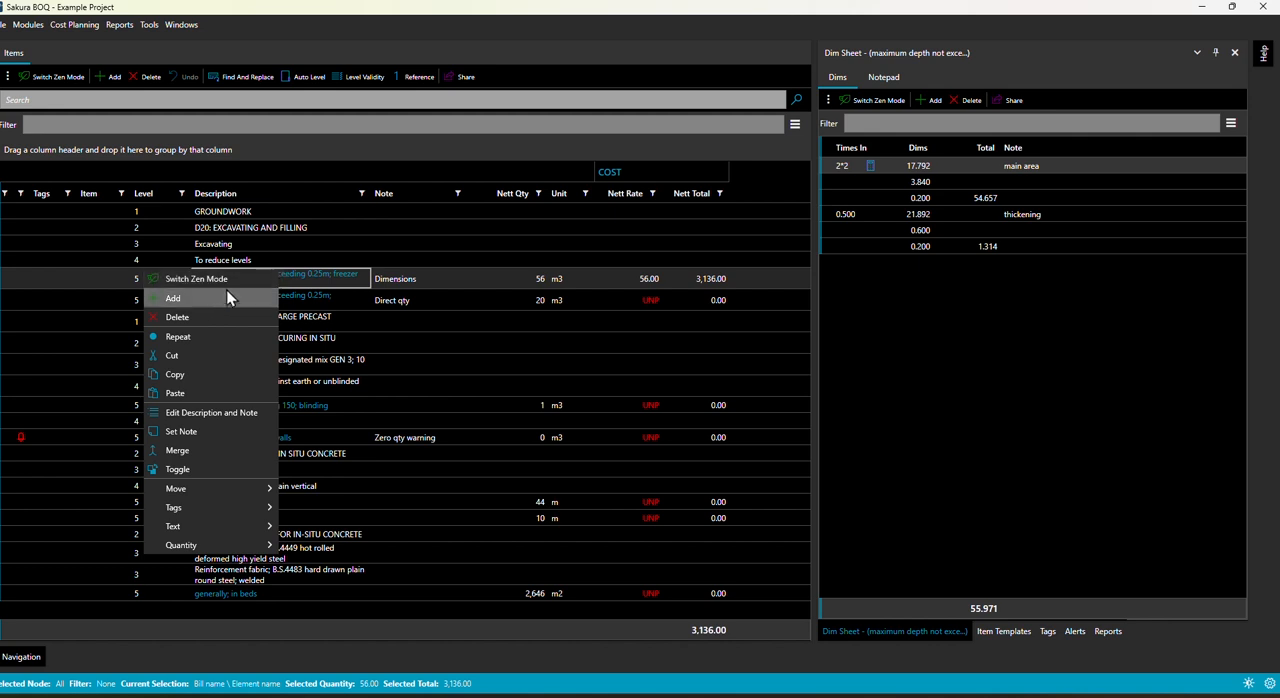
left_click(198, 298)
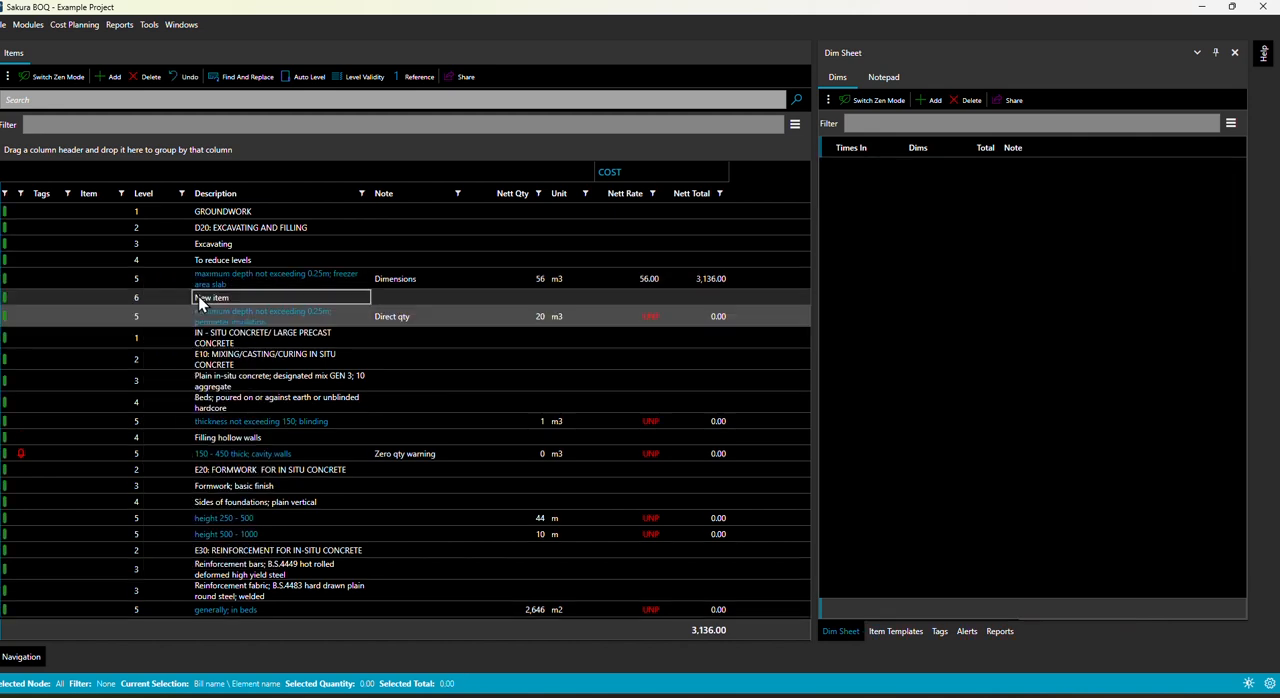
Step: Copy and paste the freezer area slab item, and create one more duplicate with Repeat
left_click(235, 273)
right_click(237, 273)
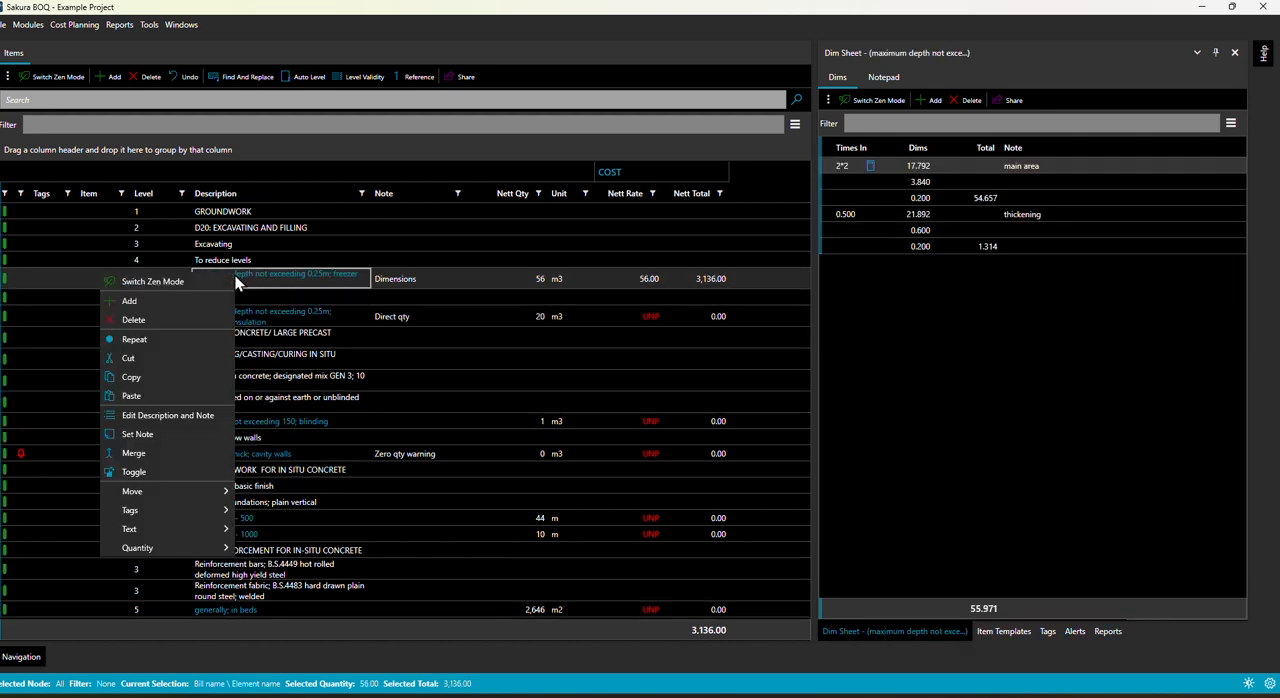
left_click(157, 366)
right_click(243, 283)
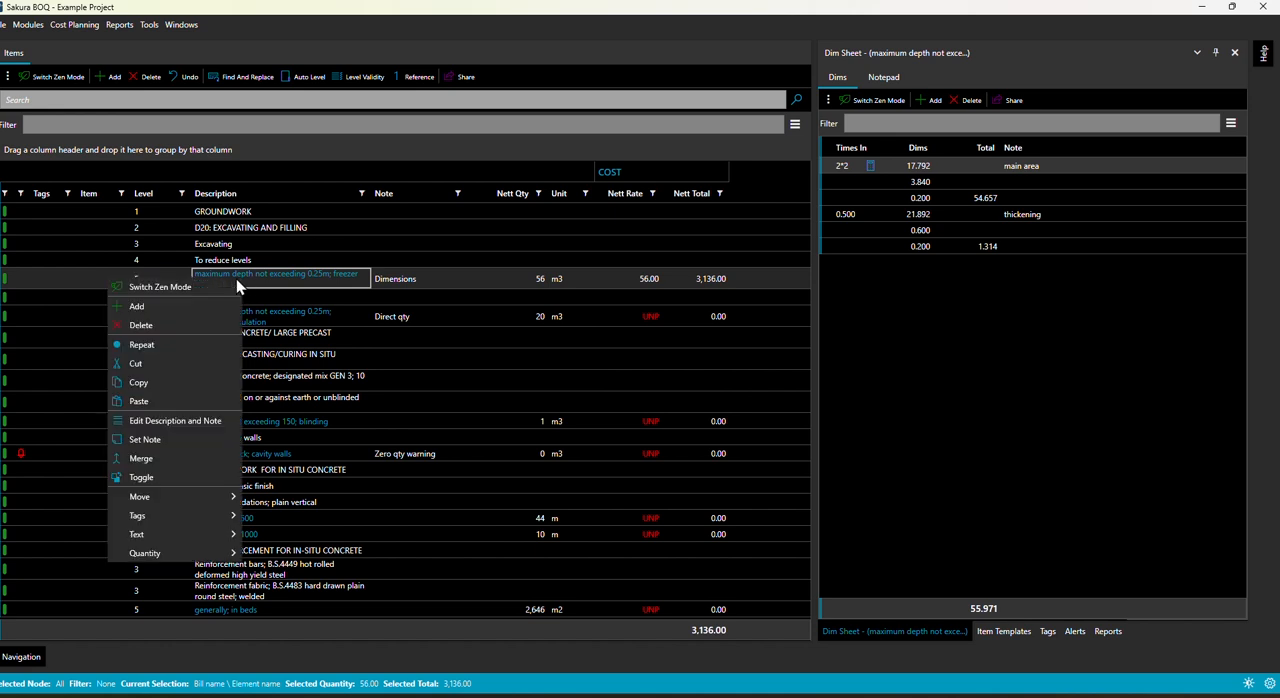
left_click(151, 399)
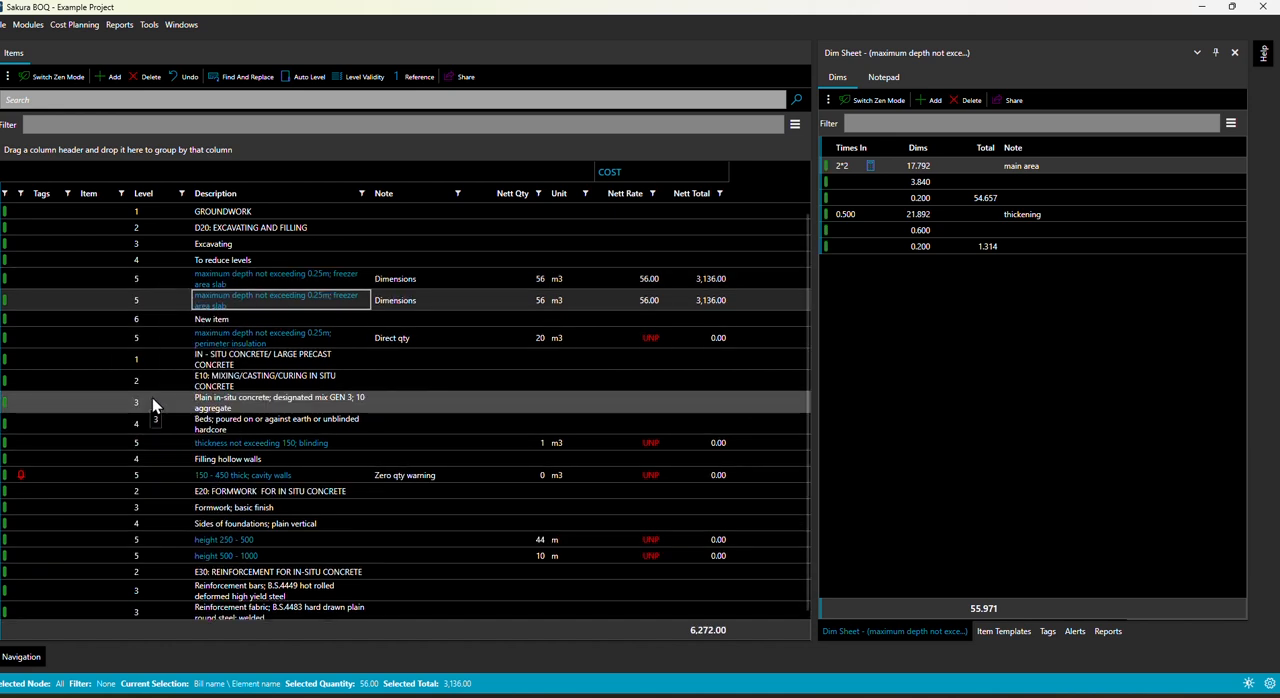
right_click(321, 296)
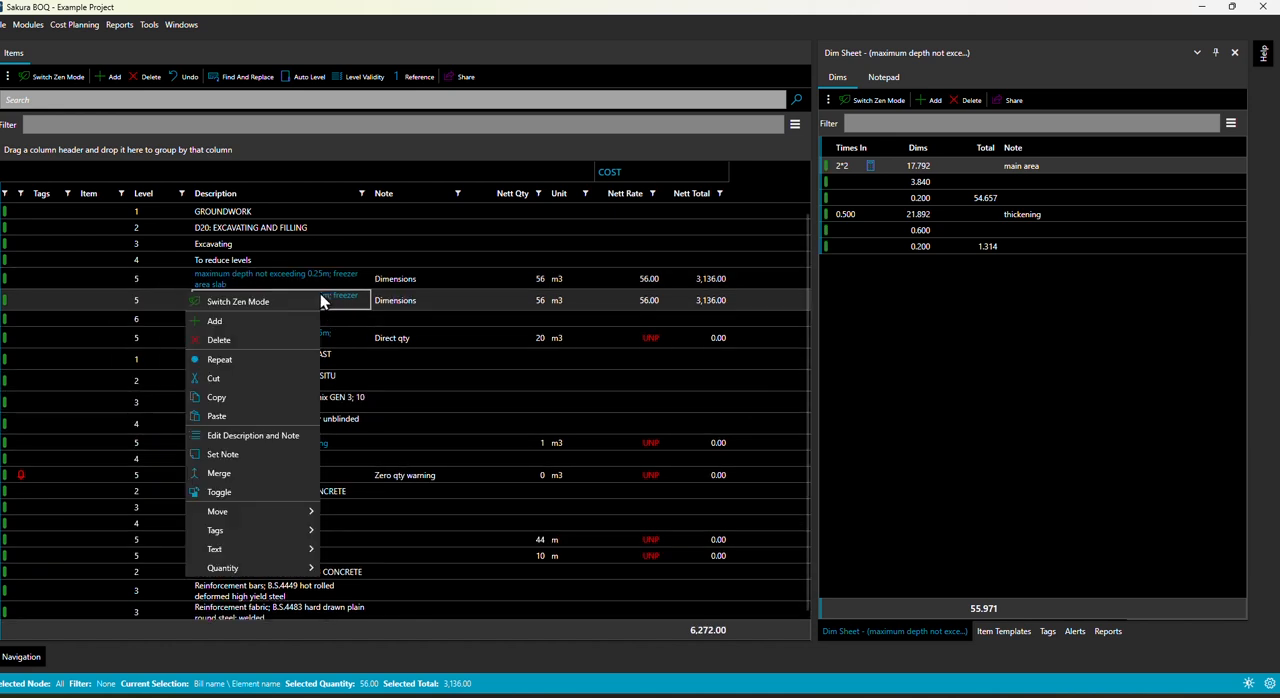
left_click(239, 362)
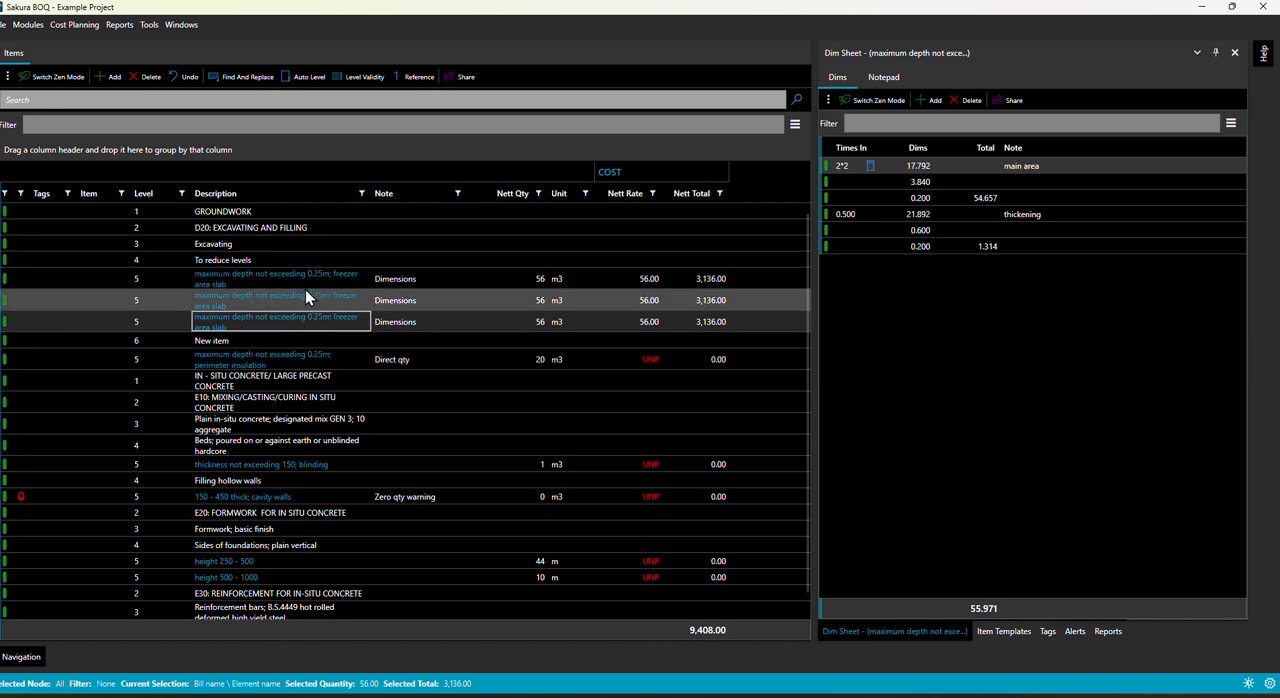
Step: Change the description of the "To reduce levels" heading to "To reduce levels and CA"
left_click(322, 267)
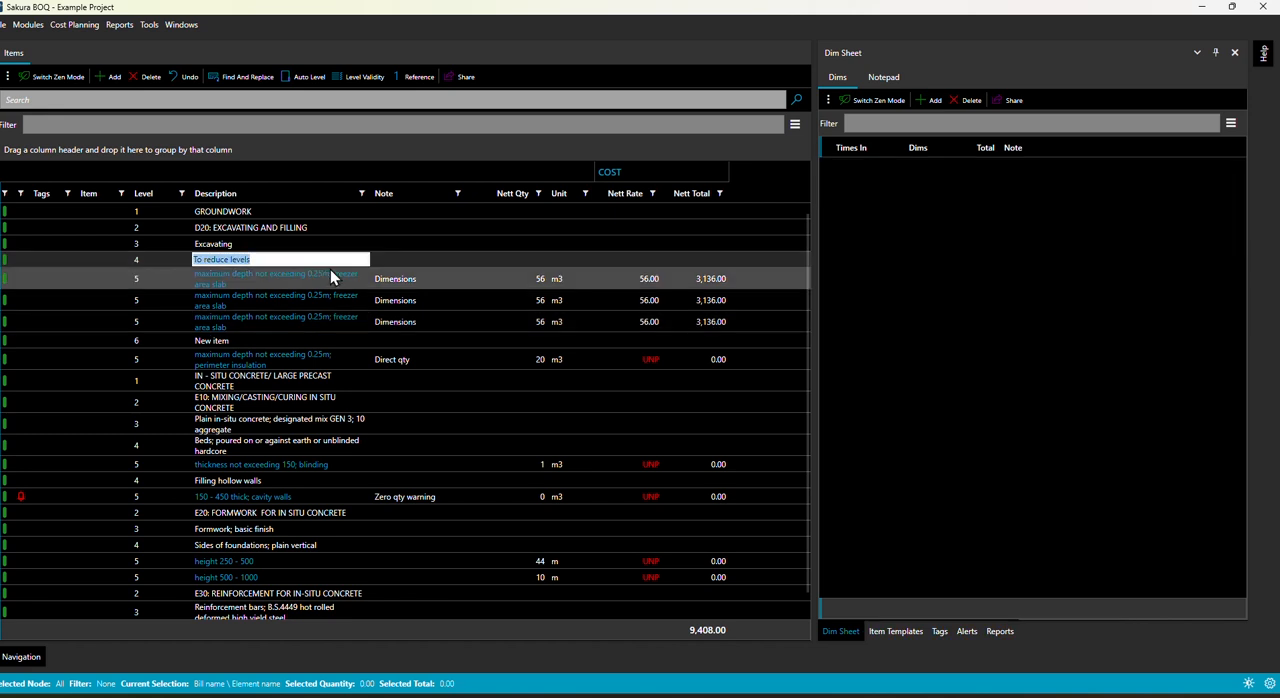
key("End")
type("and")
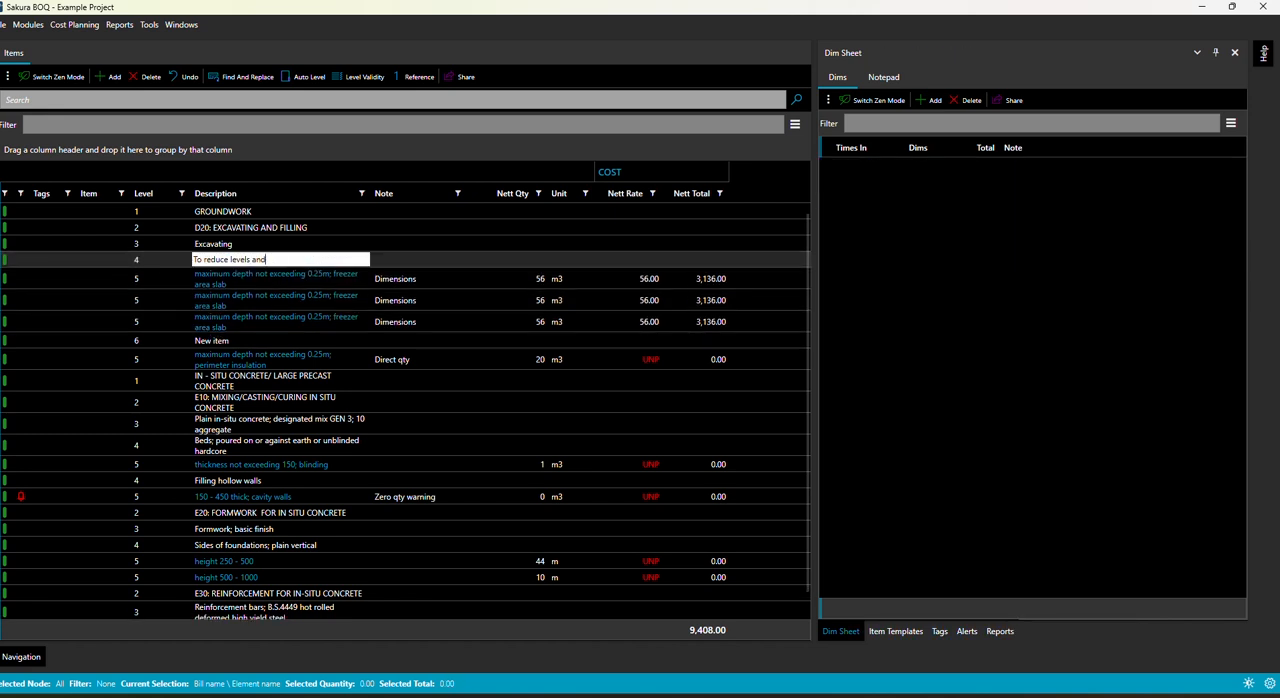
left_click(275, 243)
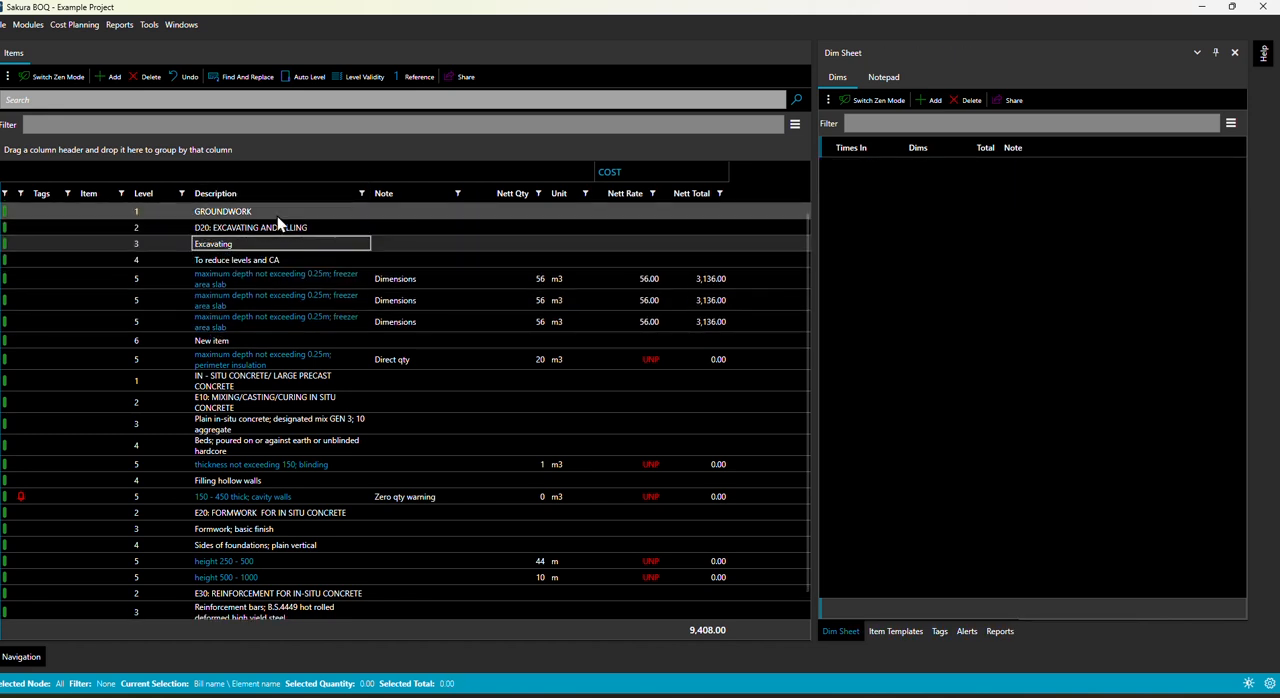
Step: Undo the heading description edit, both freezer area slab duplicates and the added new item
left_click(183, 76)
left_click(183, 76)
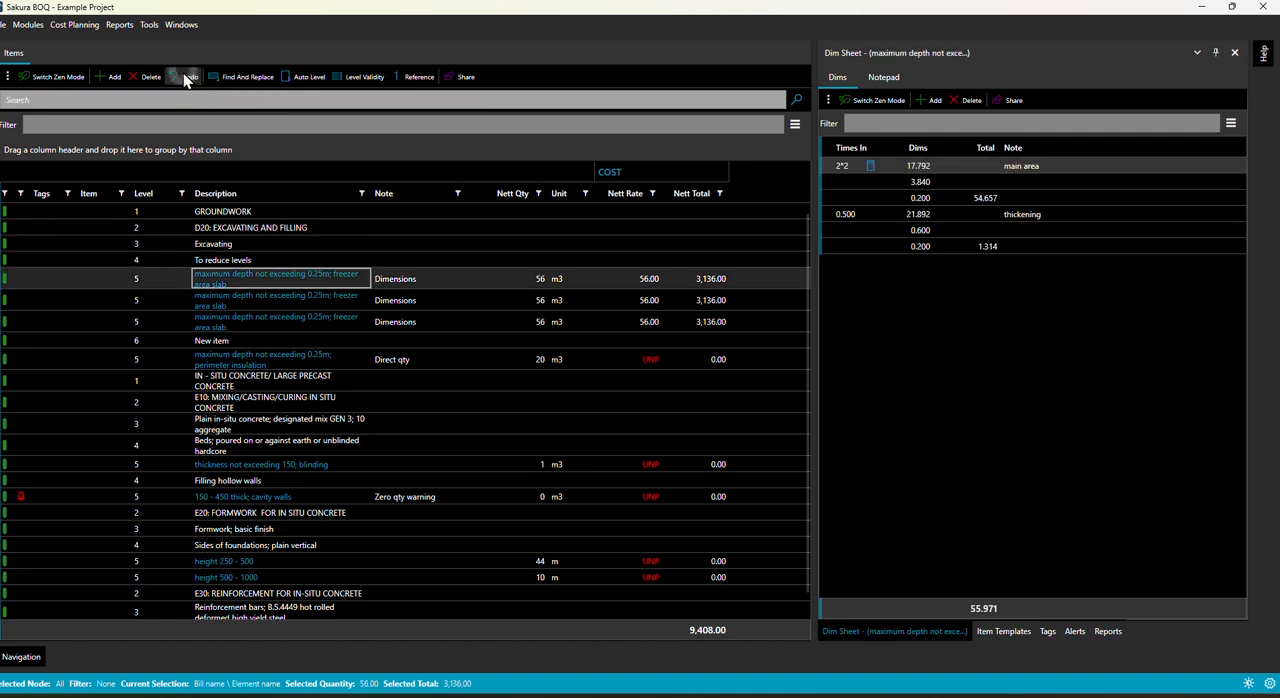
left_click(183, 76)
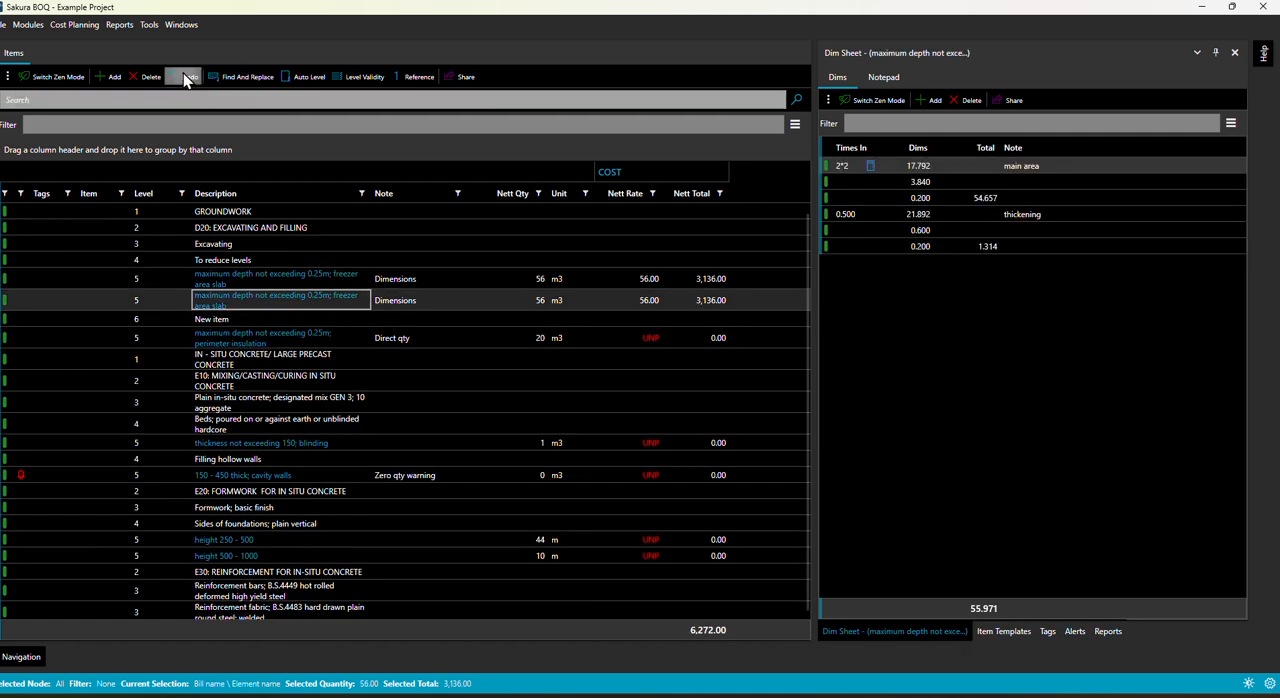
left_click(183, 76)
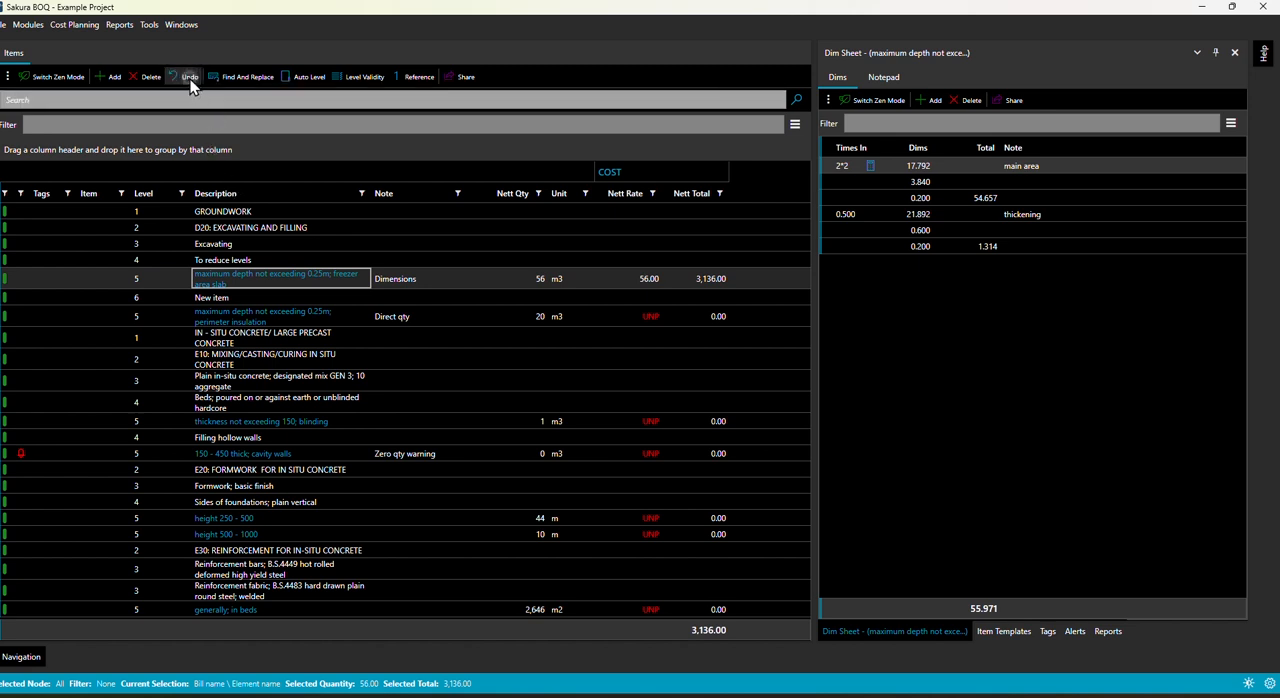
left_click(189, 77)
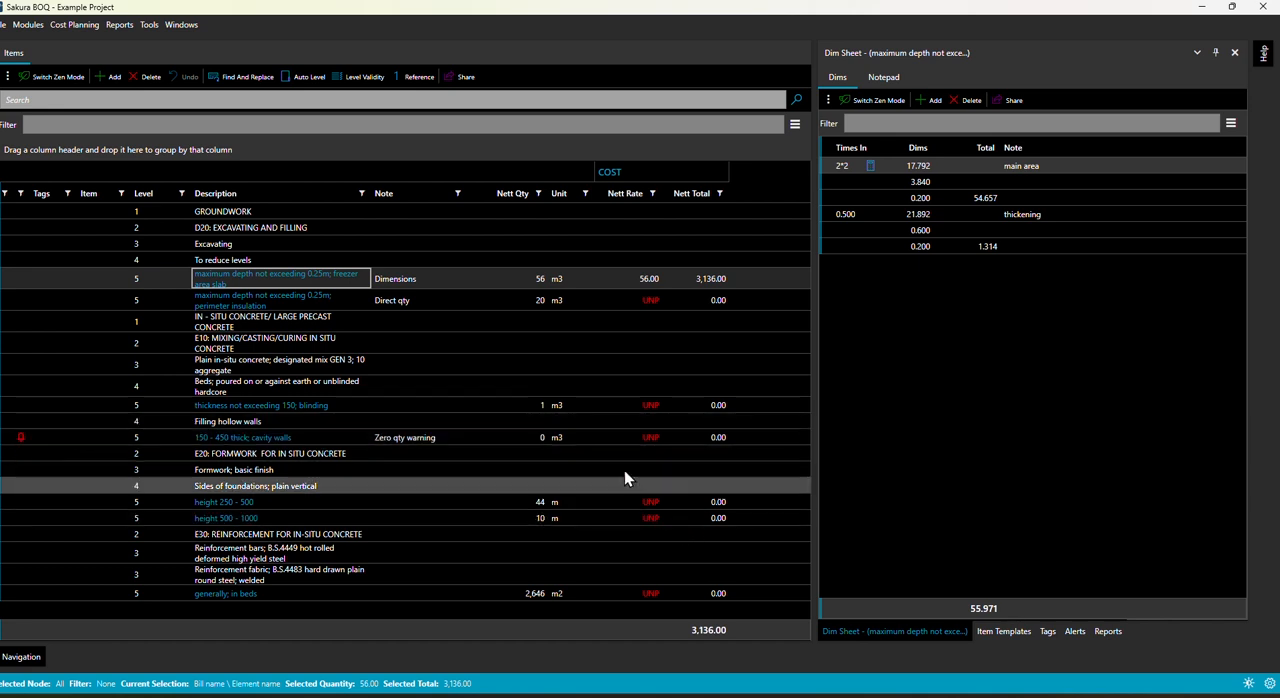
Step: Set the net quantity of the "150 - 450 thick; cavity walls" item to 4 as a direct entry, replacing its dim sheet entries
left_click(540, 438)
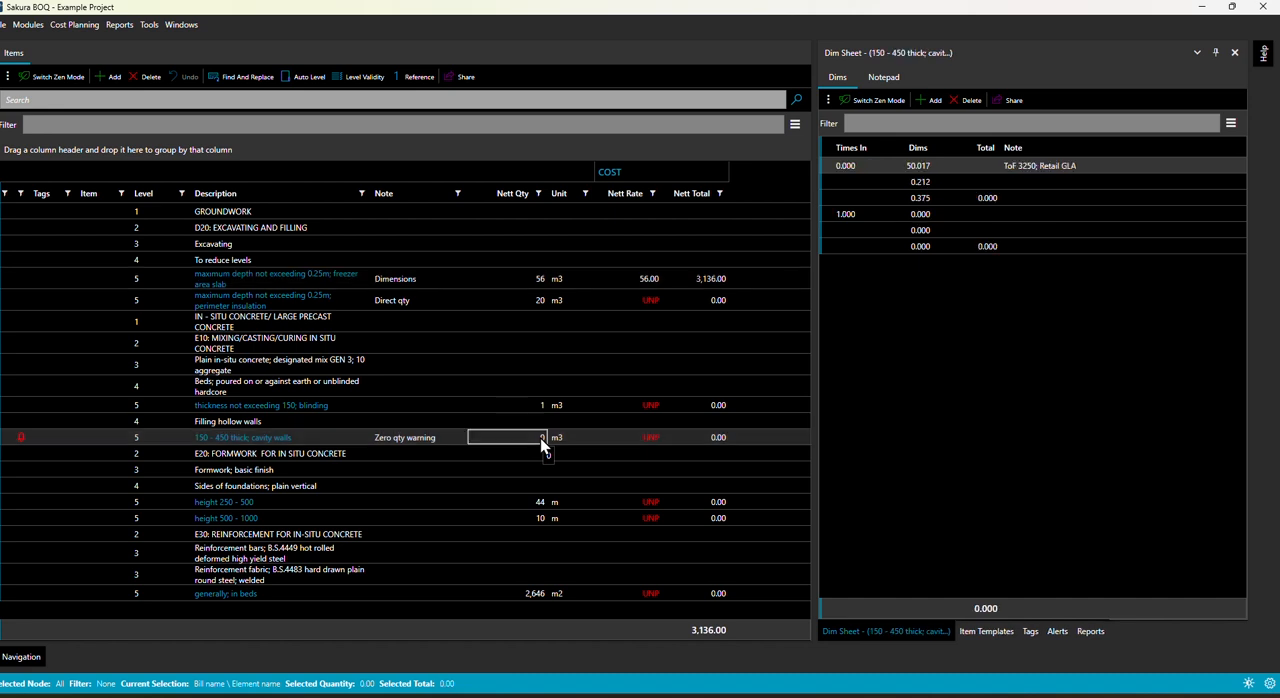
type("4")
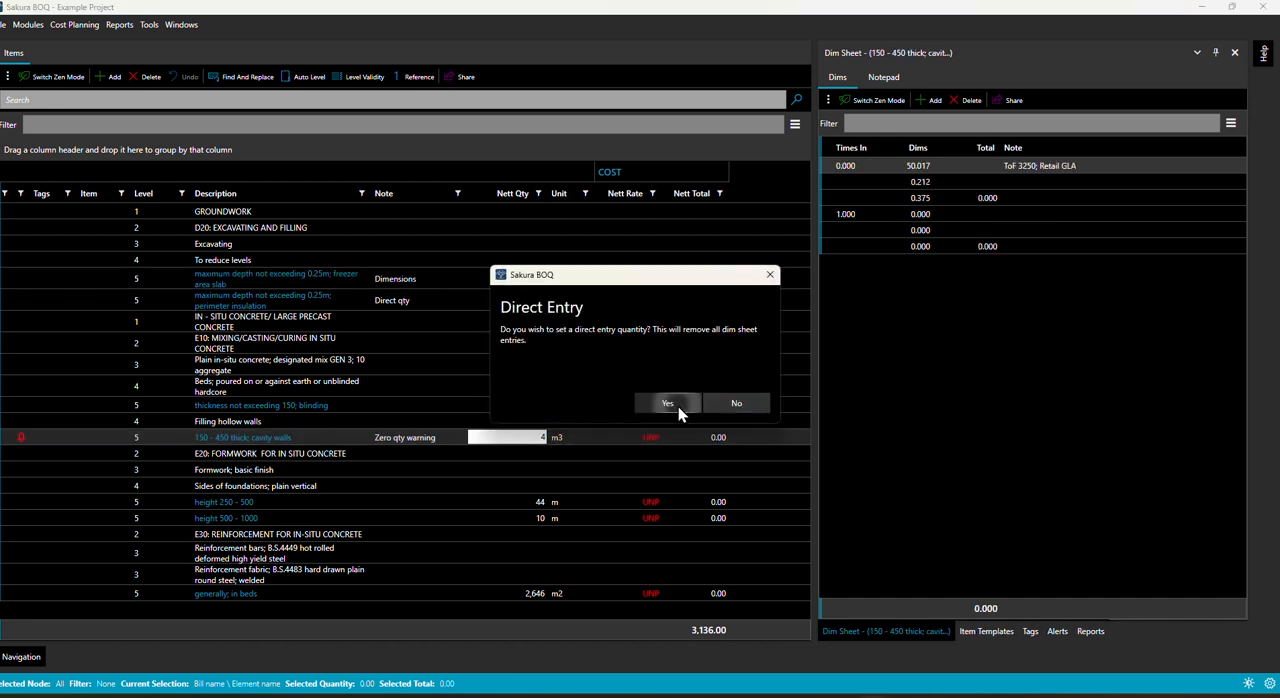
left_click(678, 405)
left_click(531, 442)
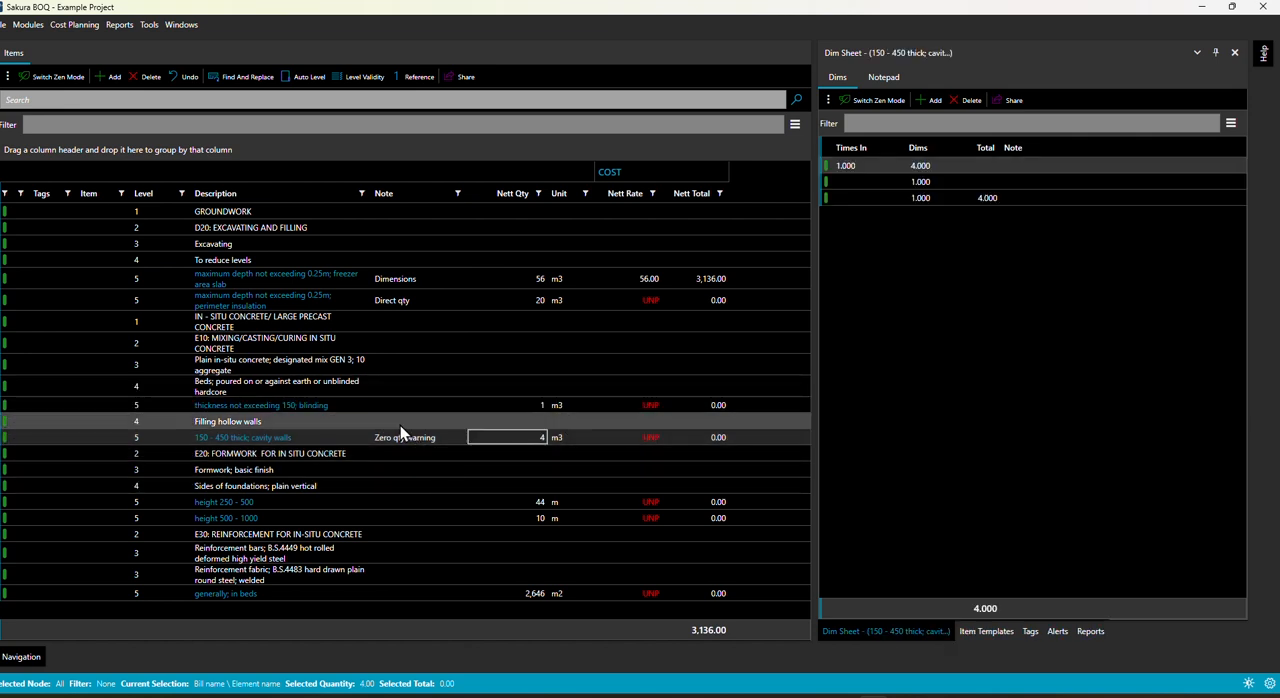
Step: Set the net quantity of the "maximum depth not exceeding 0.25m; perimeter insulation" item to 50 as a direct entry
left_click(404, 282)
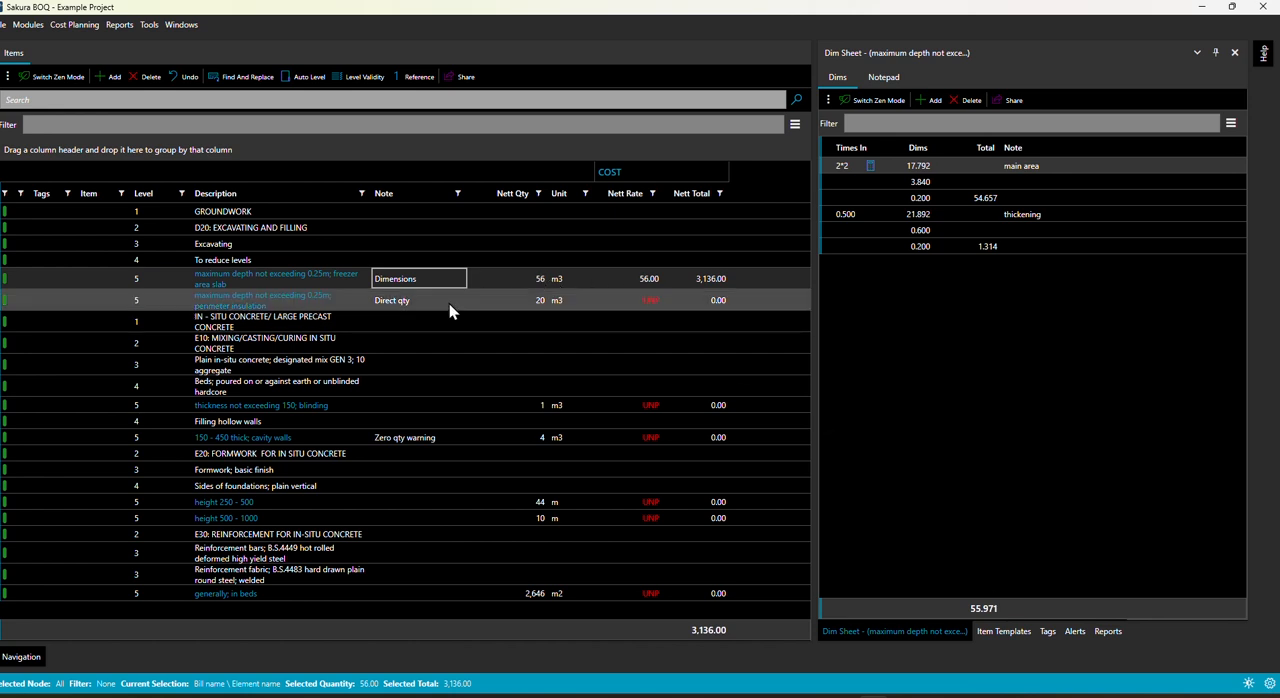
left_click(409, 302)
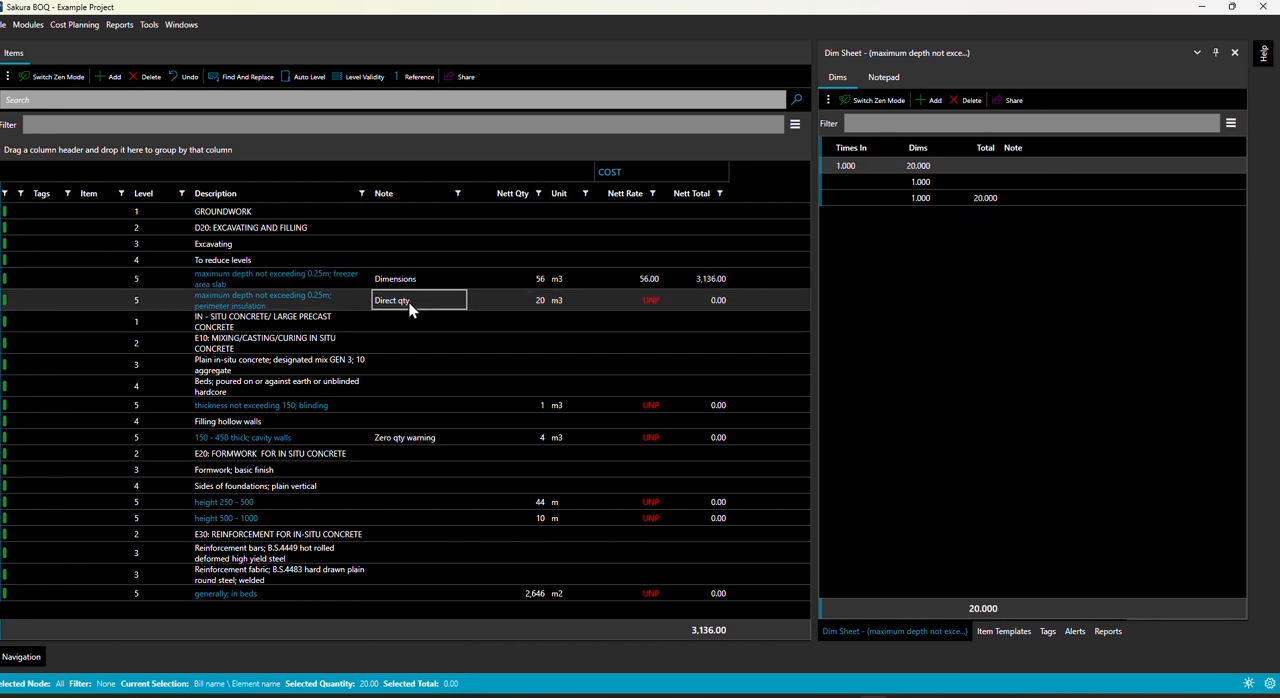
left_click(537, 300)
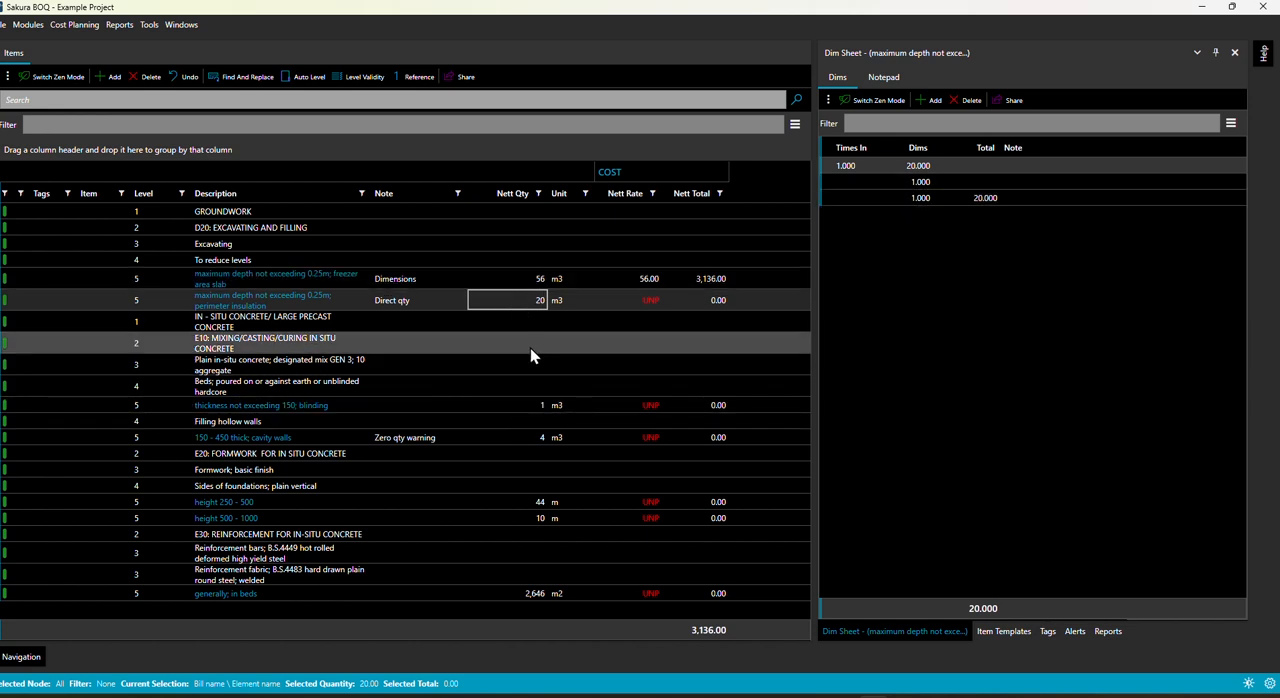
type("50")
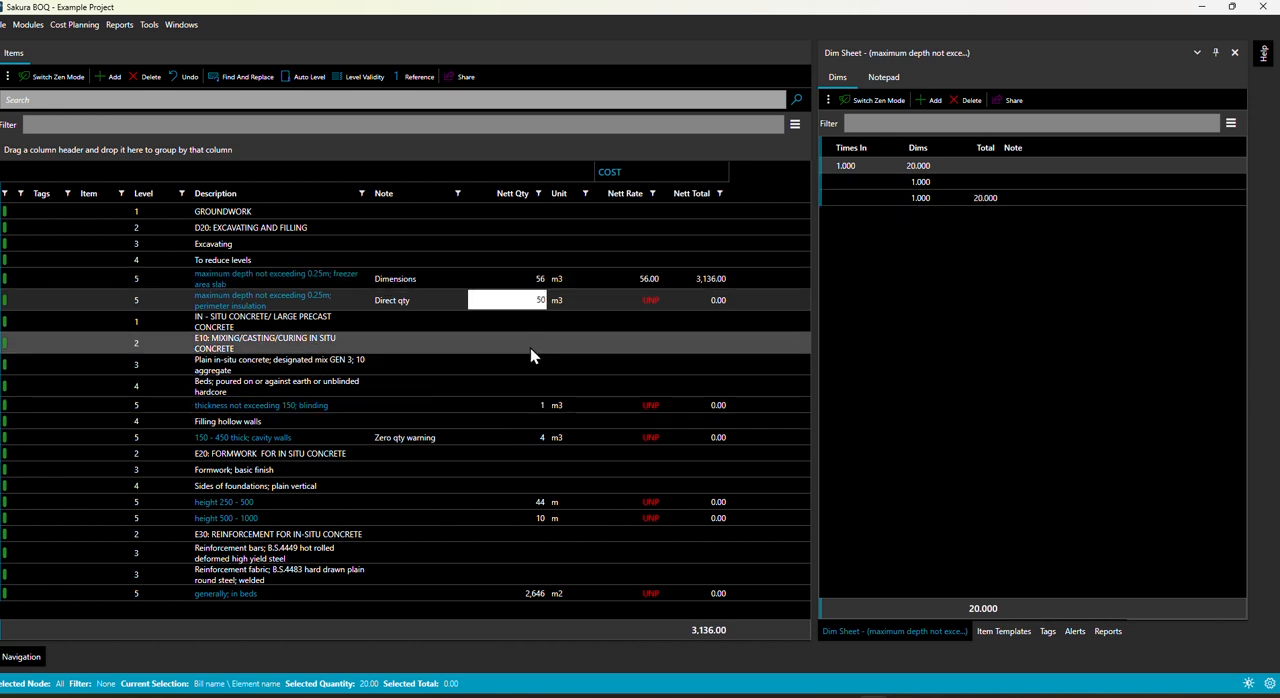
key("Return")
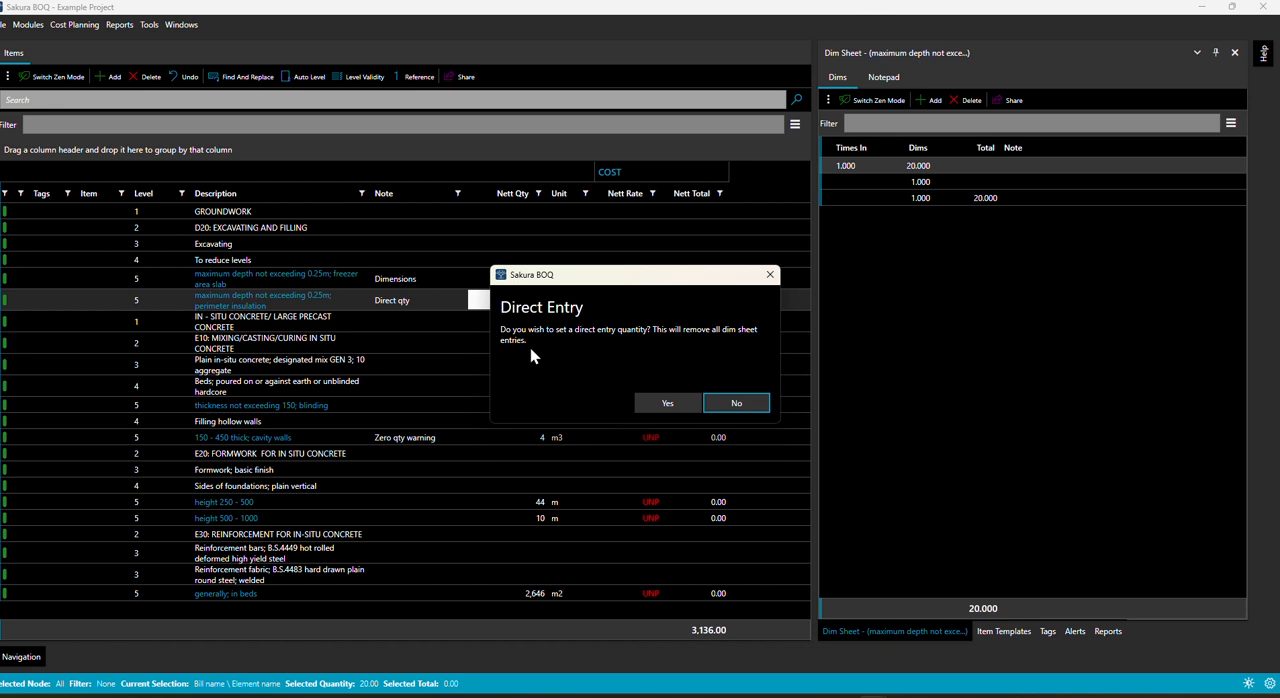
left_click(690, 402)
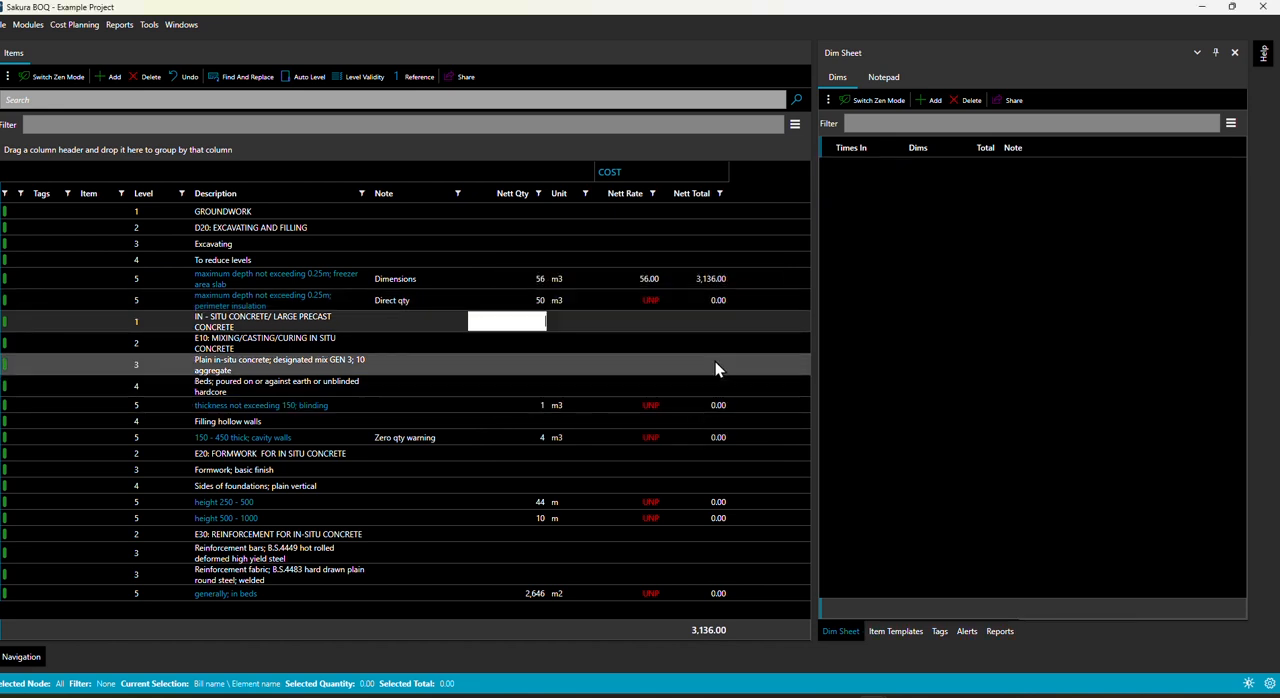
left_click(529, 297)
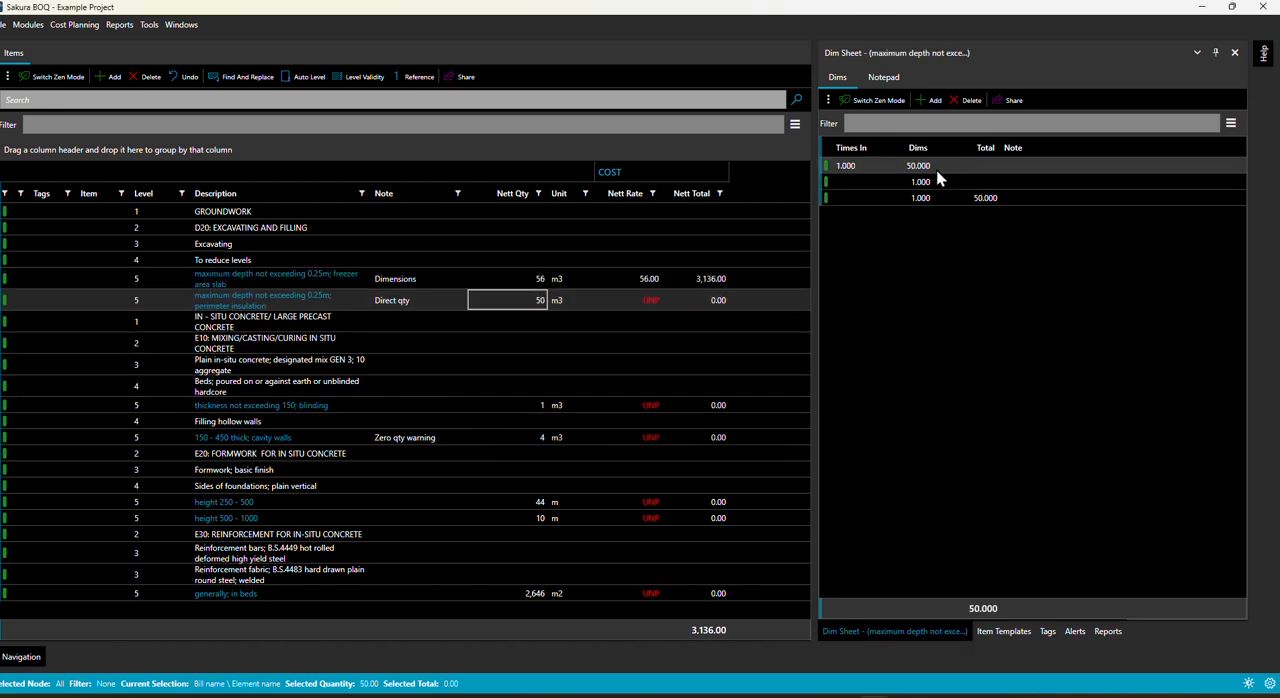
Step: Turn off Show Direct Entry Confirmation in the general settings
left_click(1270, 684)
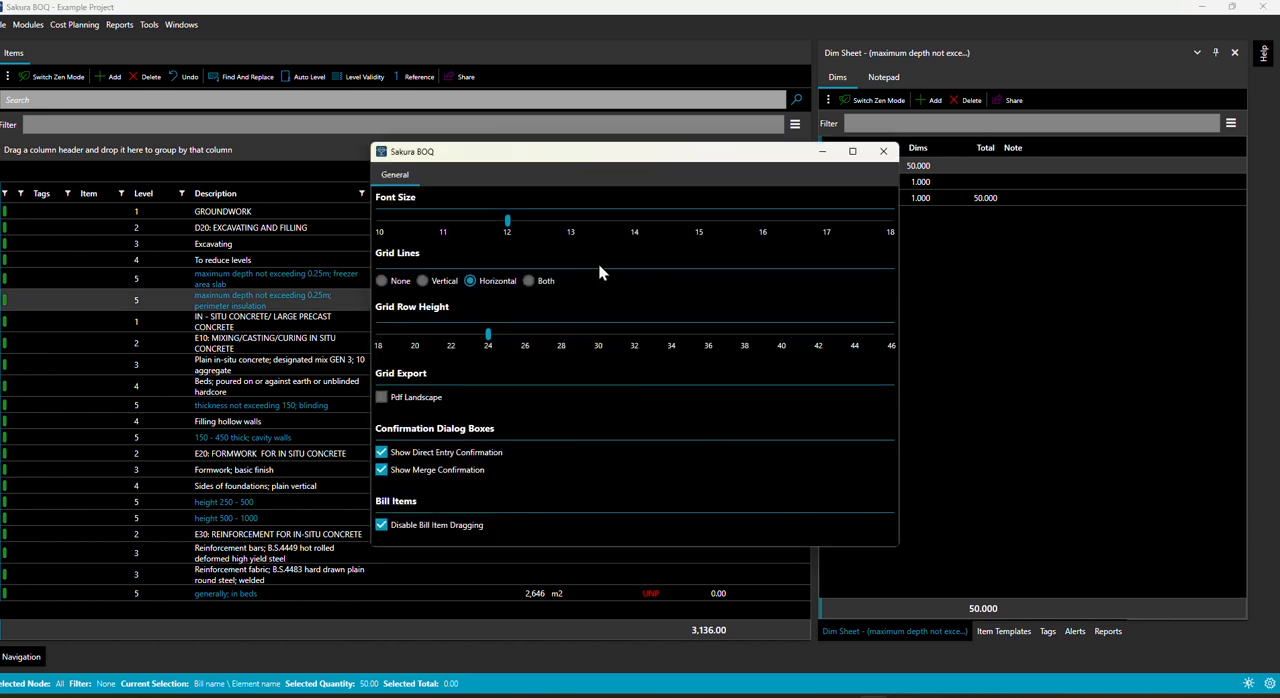
left_click(381, 452)
left_click(883, 151)
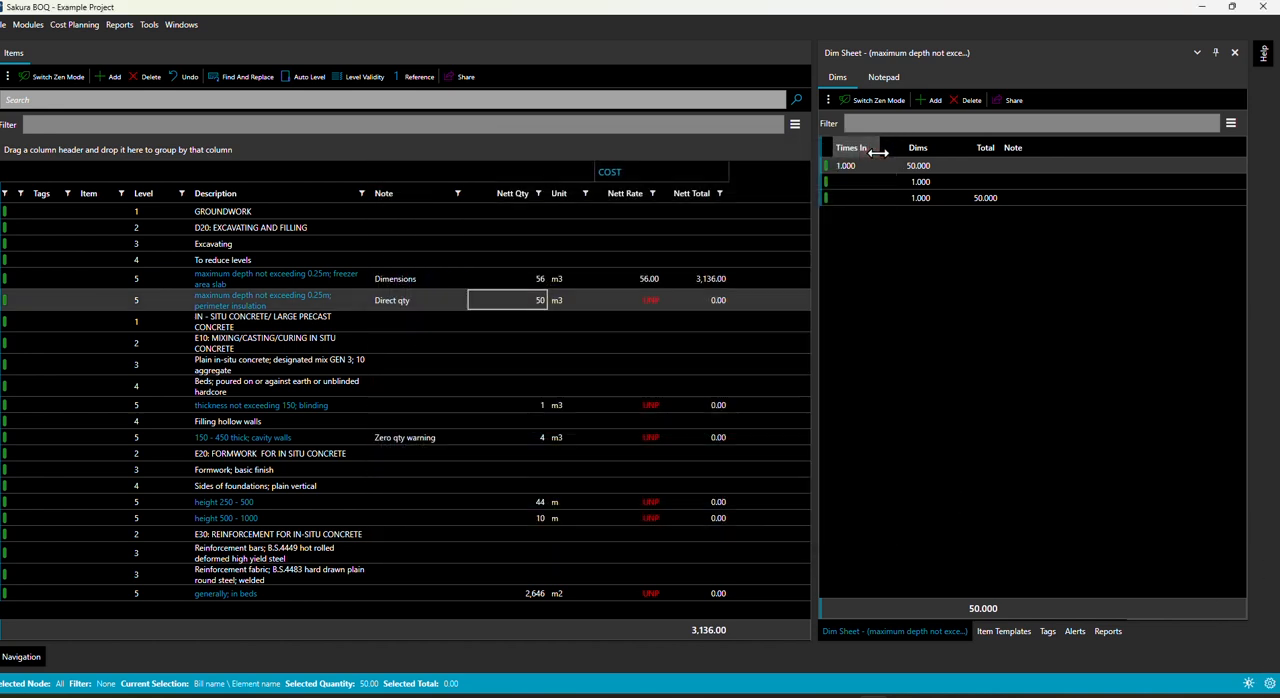
Step: Set the net quantity of the "thickness not exceeding 150; blinding" item to 23
left_click(518, 404)
key("Return")
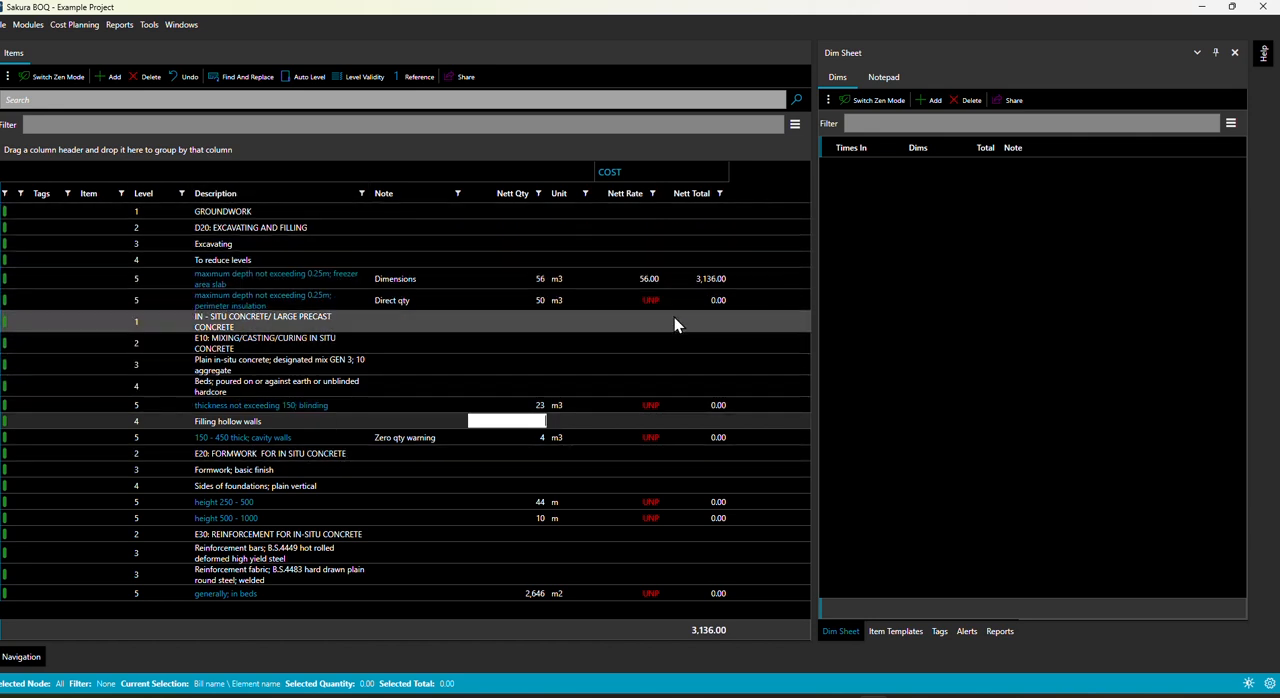
Step: Generate the BQ3 - Estimate Bill of Quantities report with Suppress Rates enabled and look through its pages
left_click(119, 24)
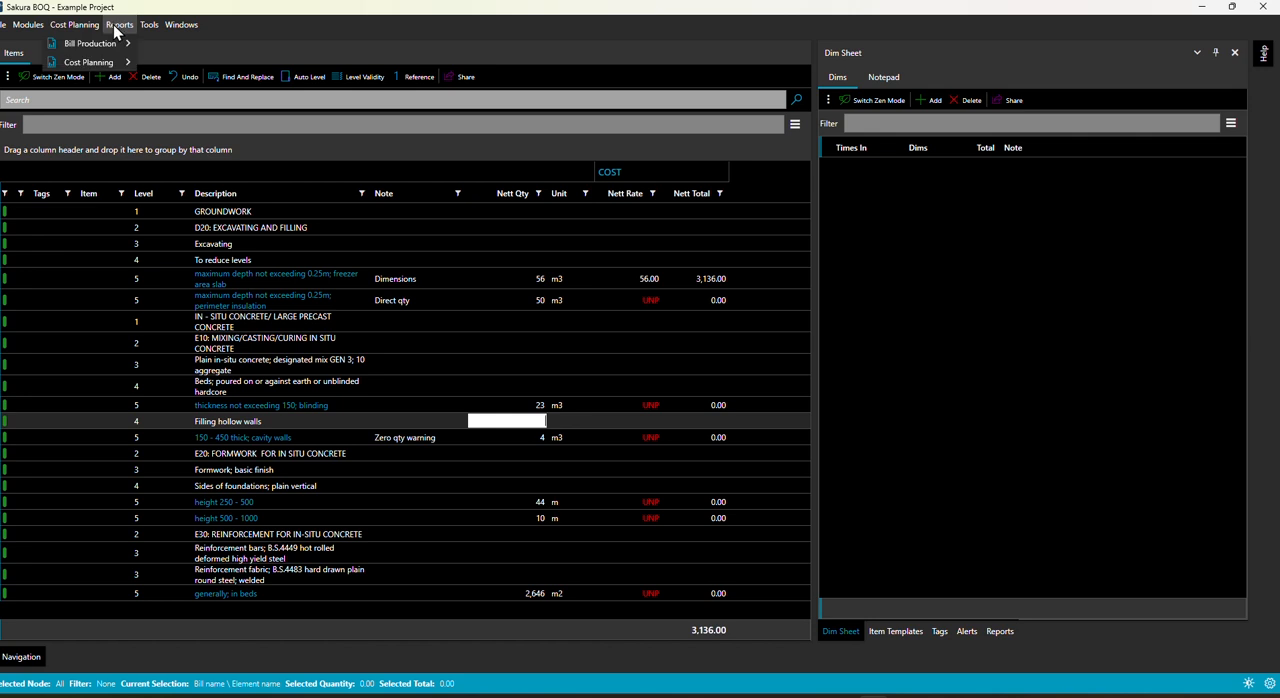
mouse_move(117, 44)
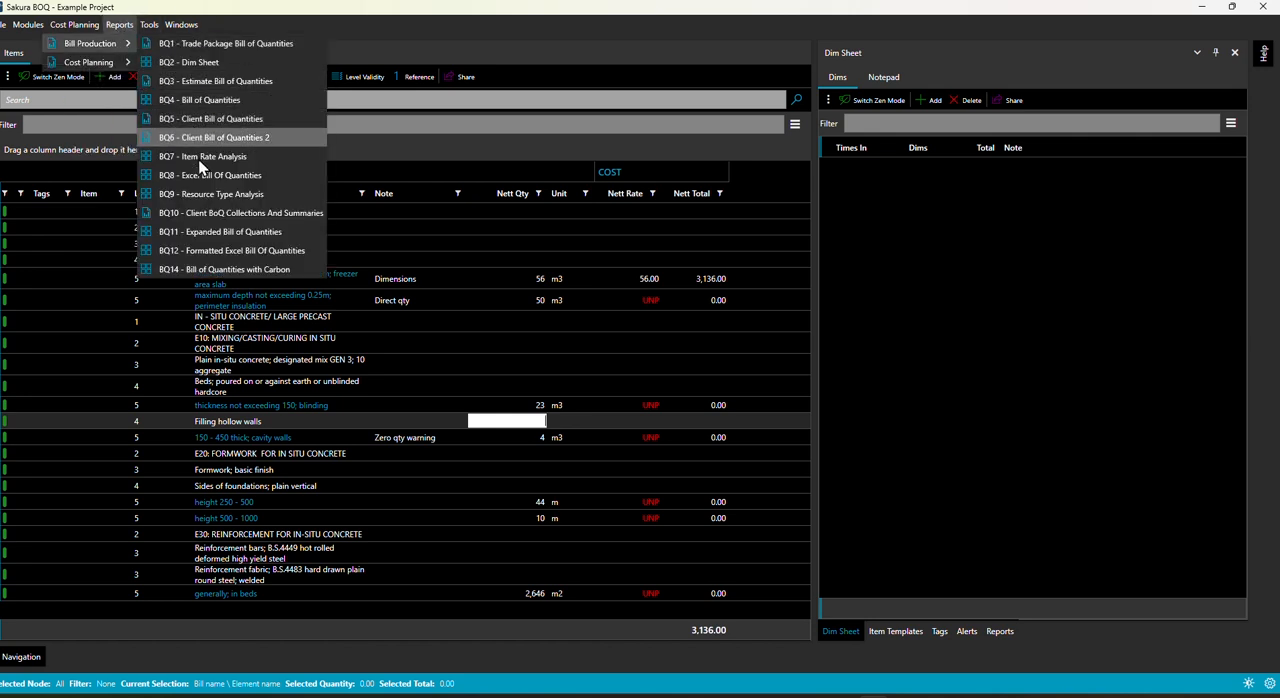
left_click(201, 80)
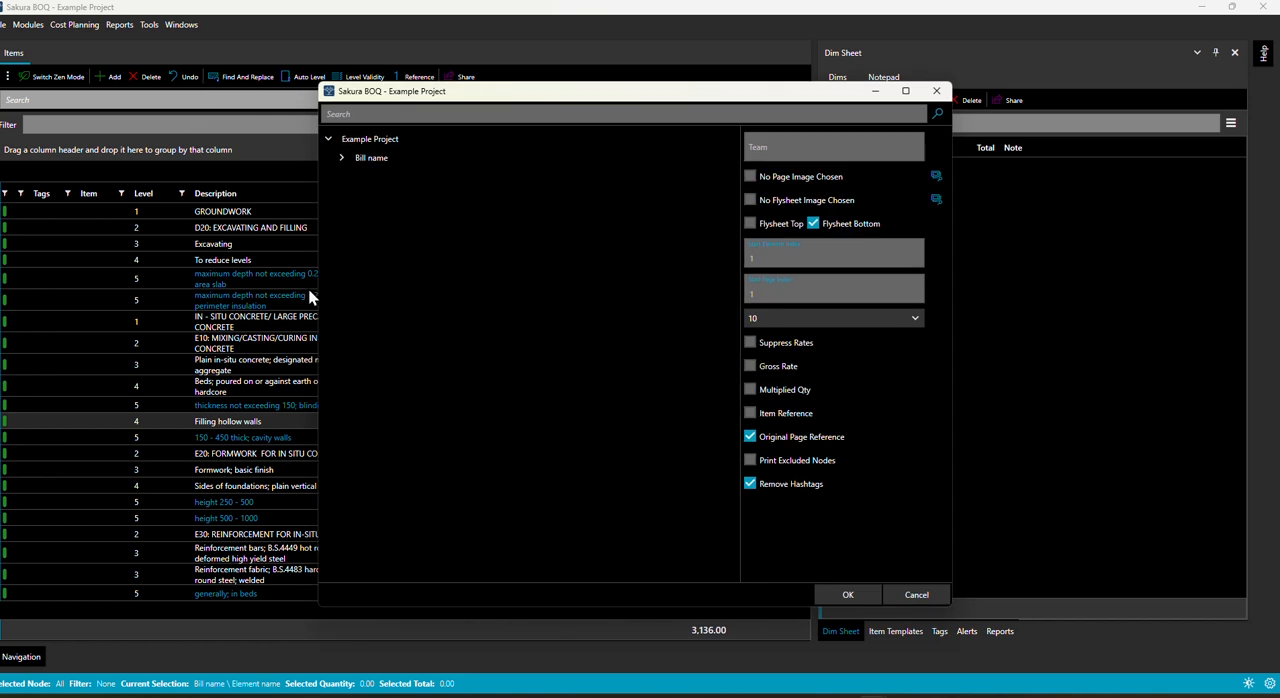
left_click(749, 342)
left_click(841, 594)
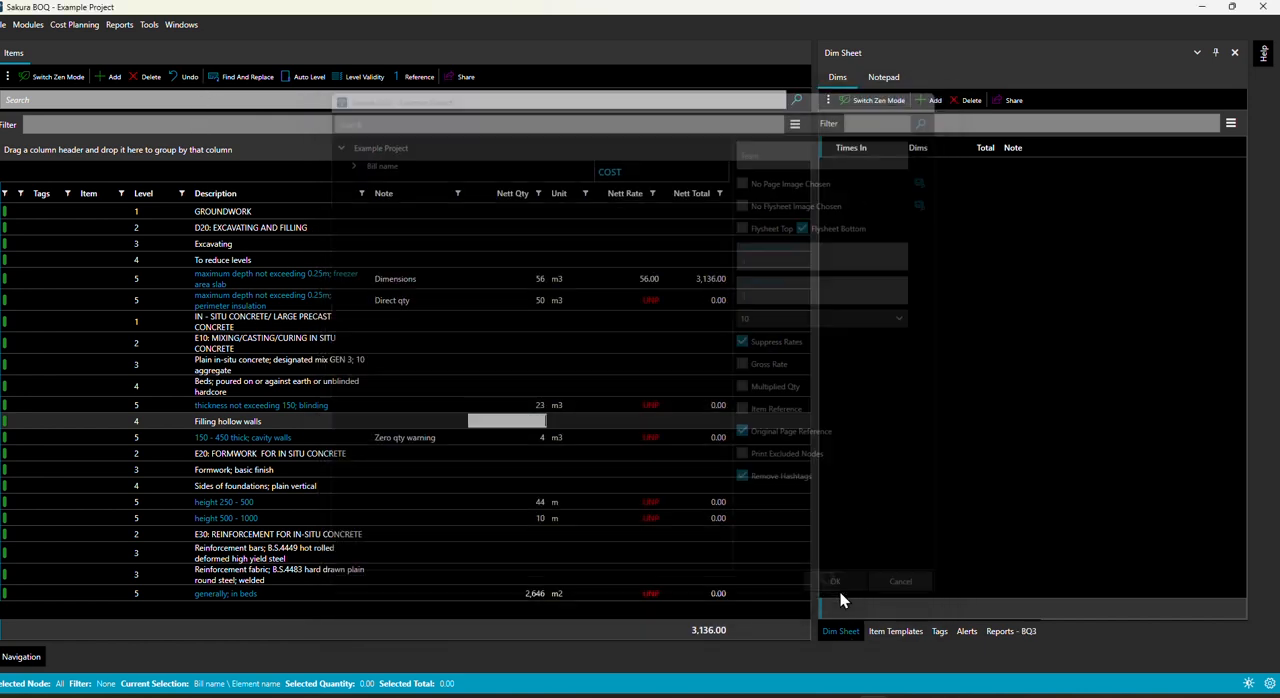
left_click(1023, 631)
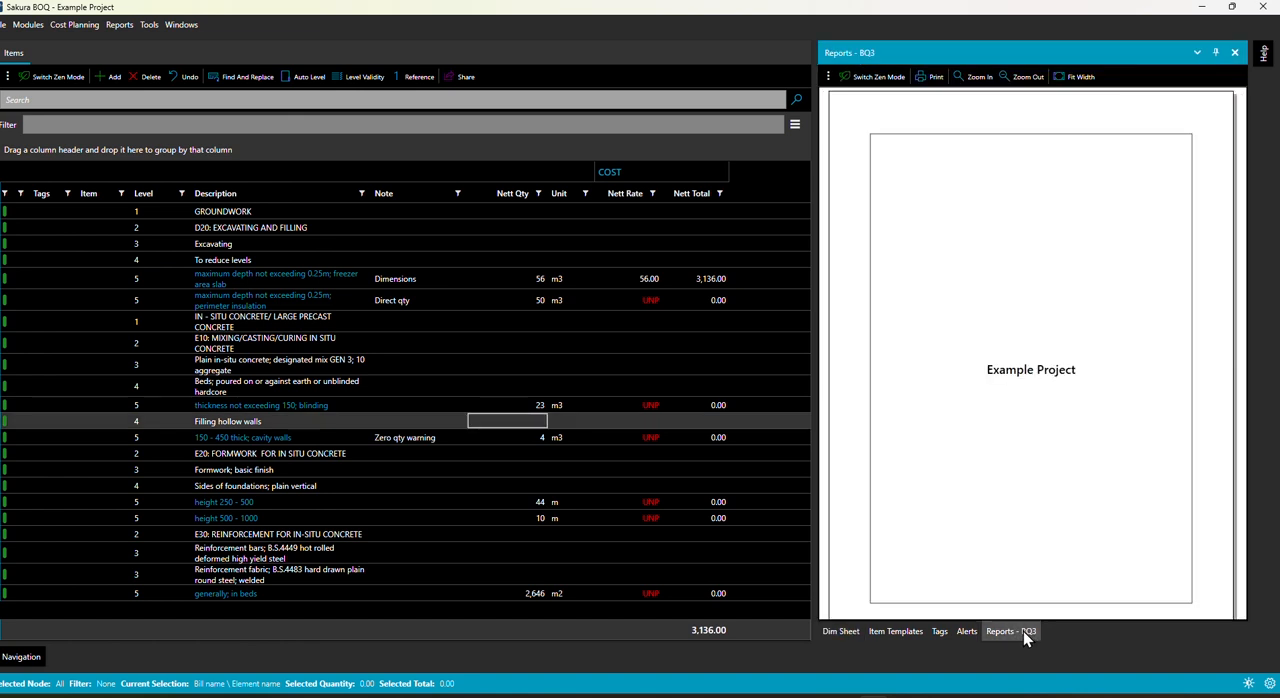
scroll(1055, 372, "down", 3)
scroll(1053, 356, "down", 2)
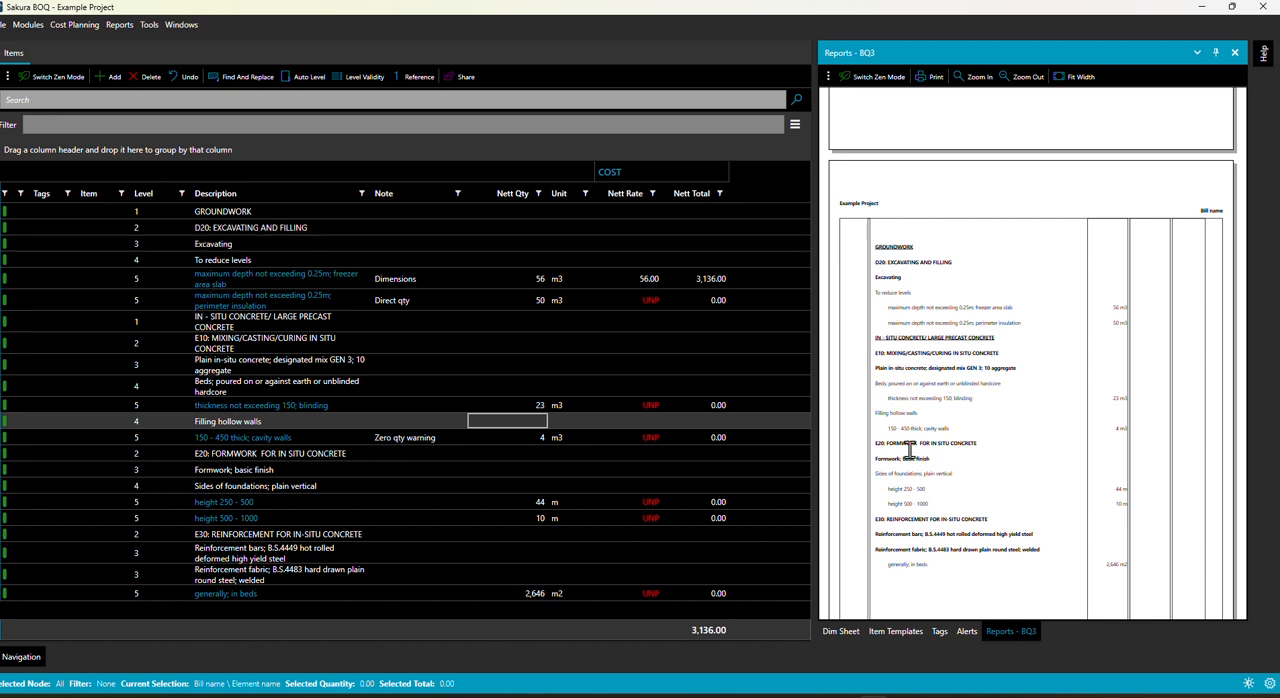
left_click(119, 26)
mouse_move(110, 43)
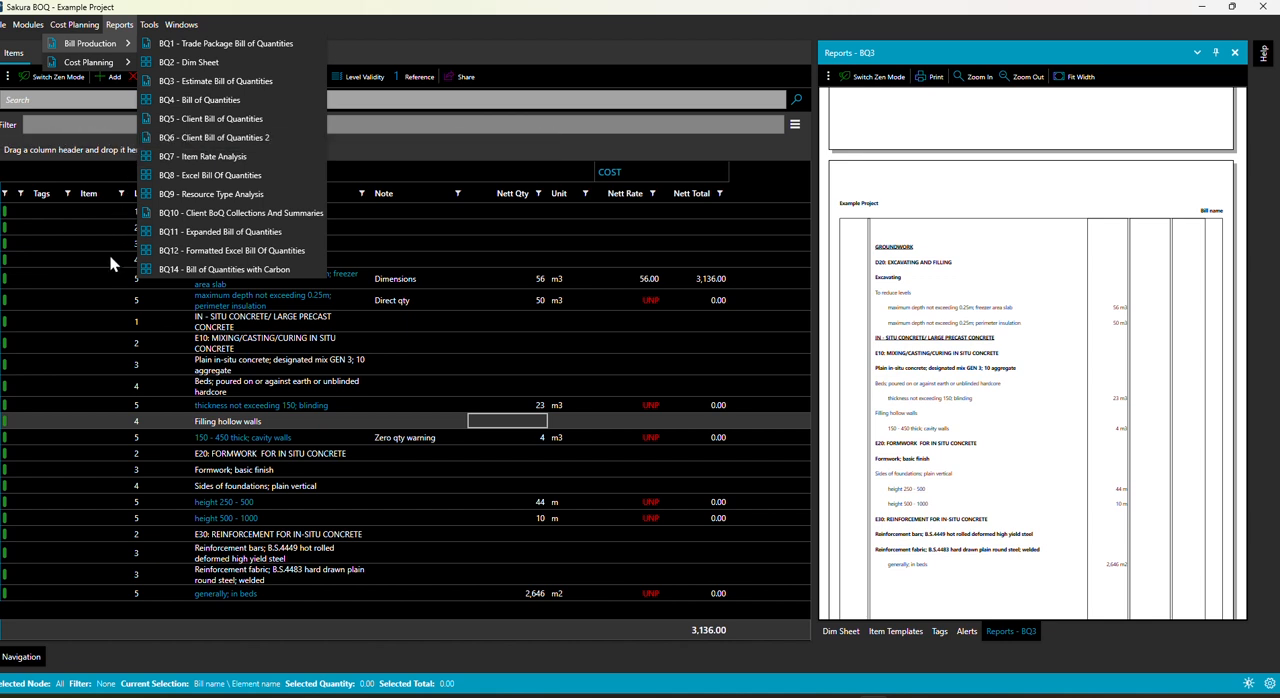
left_click(489, 225)
left_click(490, 226)
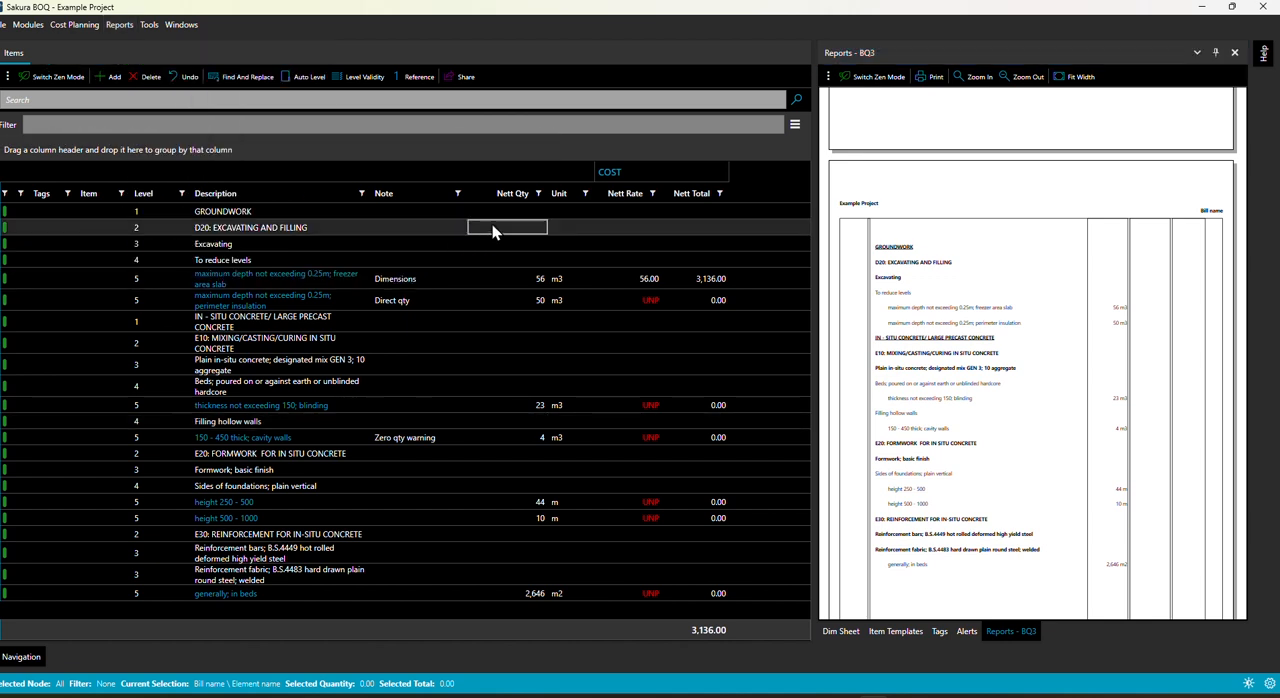
Step: Add a new estimate from the home screen with its default name and settings, and open it in Bill Production
left_click(5, 24)
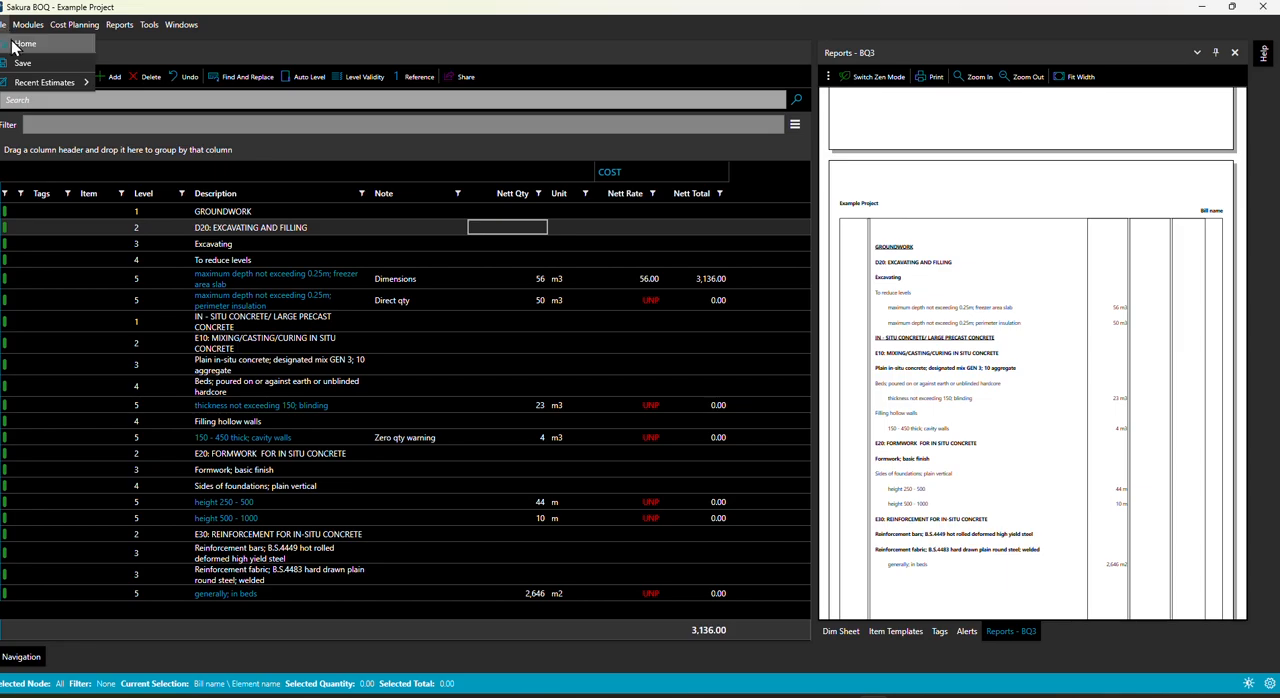
left_click(22, 44)
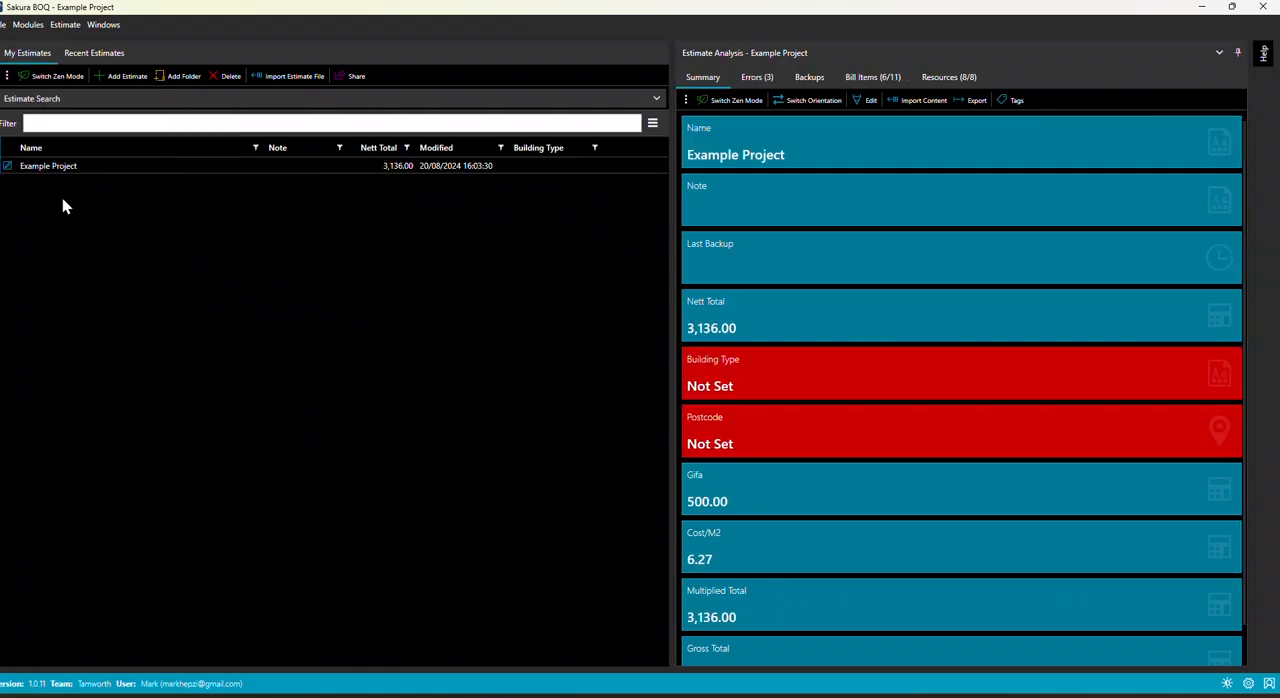
left_click(120, 76)
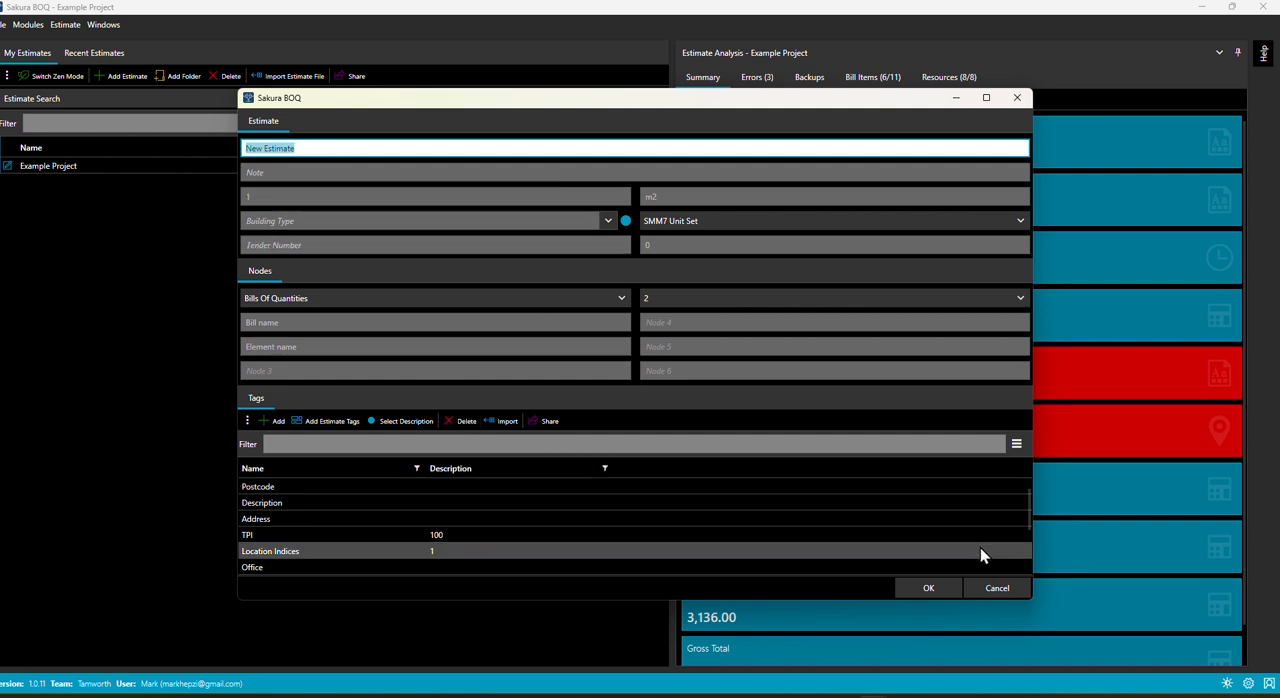
left_click(940, 593)
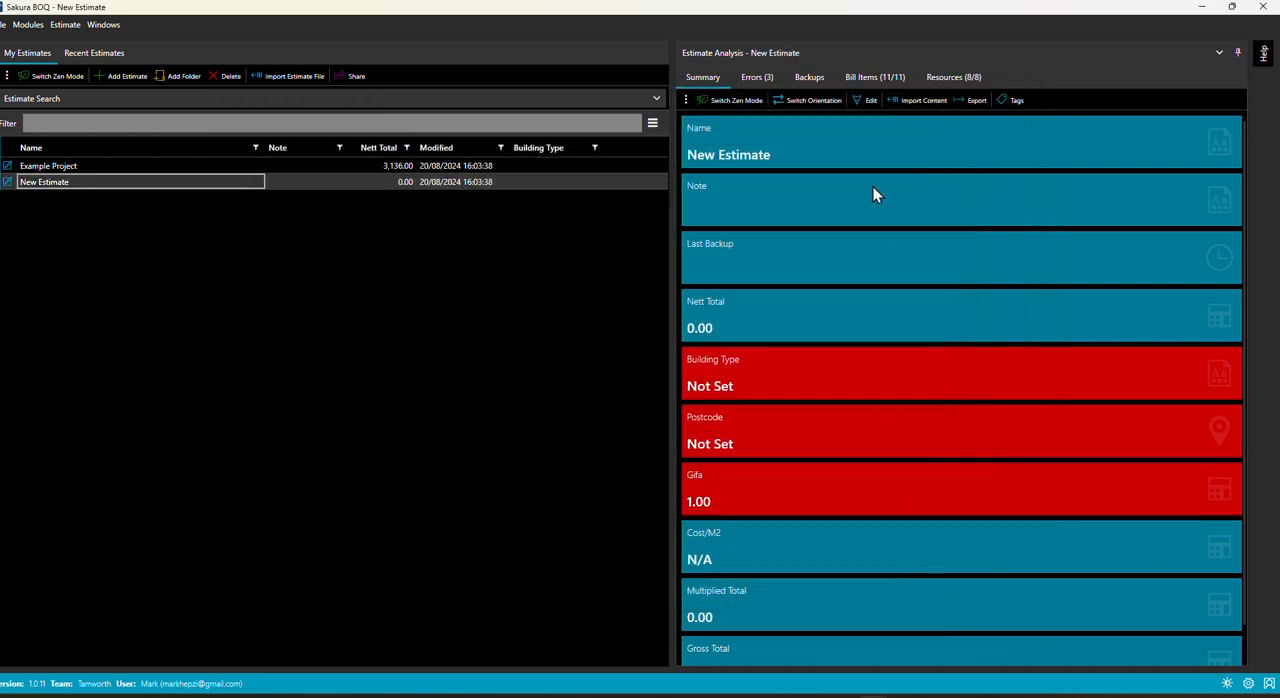
left_click(28, 24)
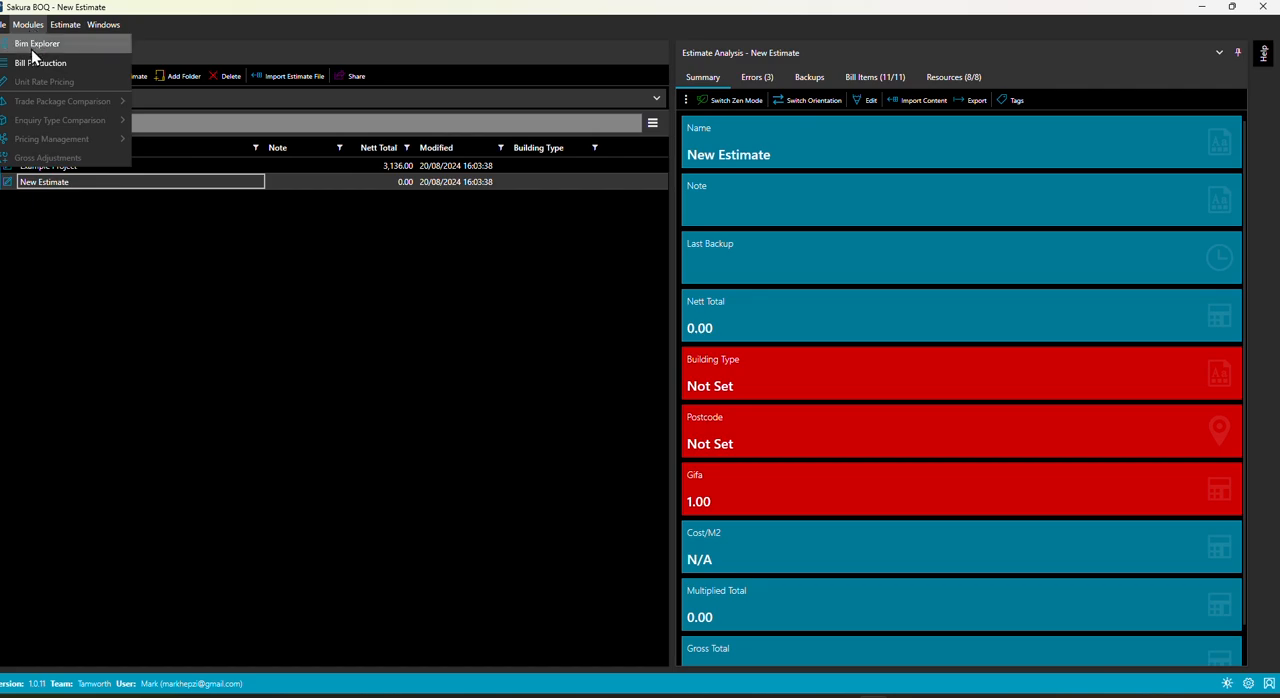
left_click(37, 63)
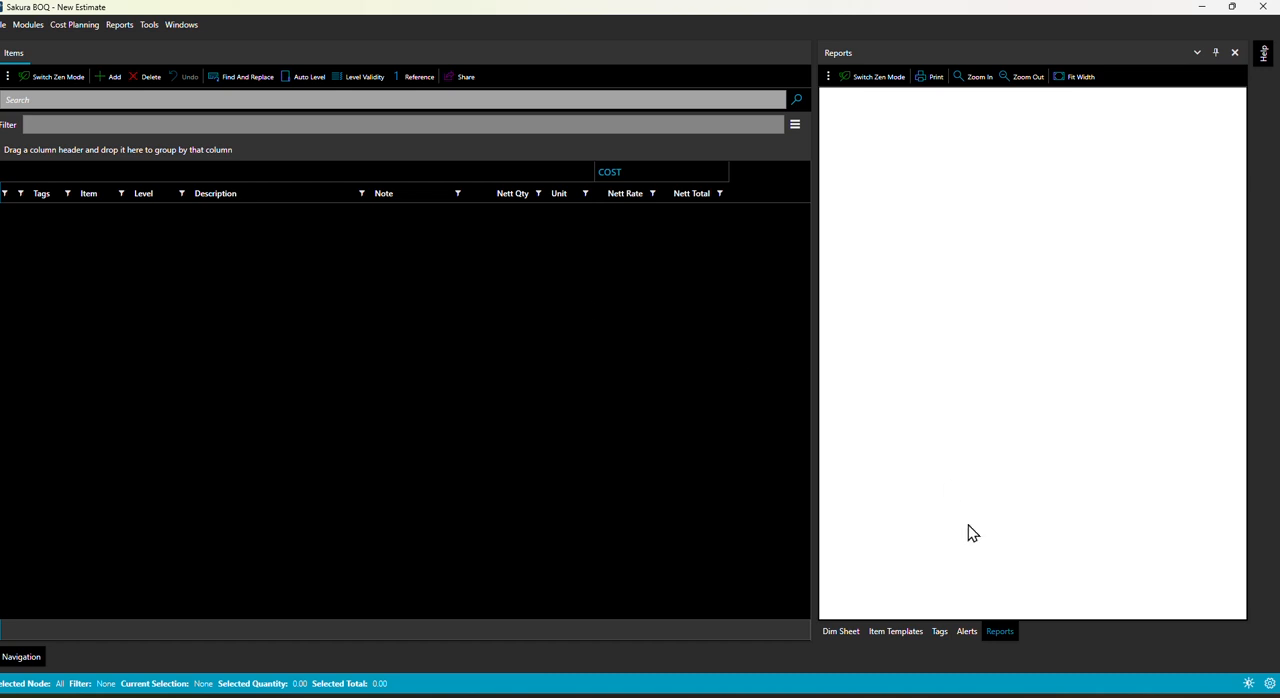
Step: Load the Example Project estimate from Sakura as the first item template
left_click(907, 636)
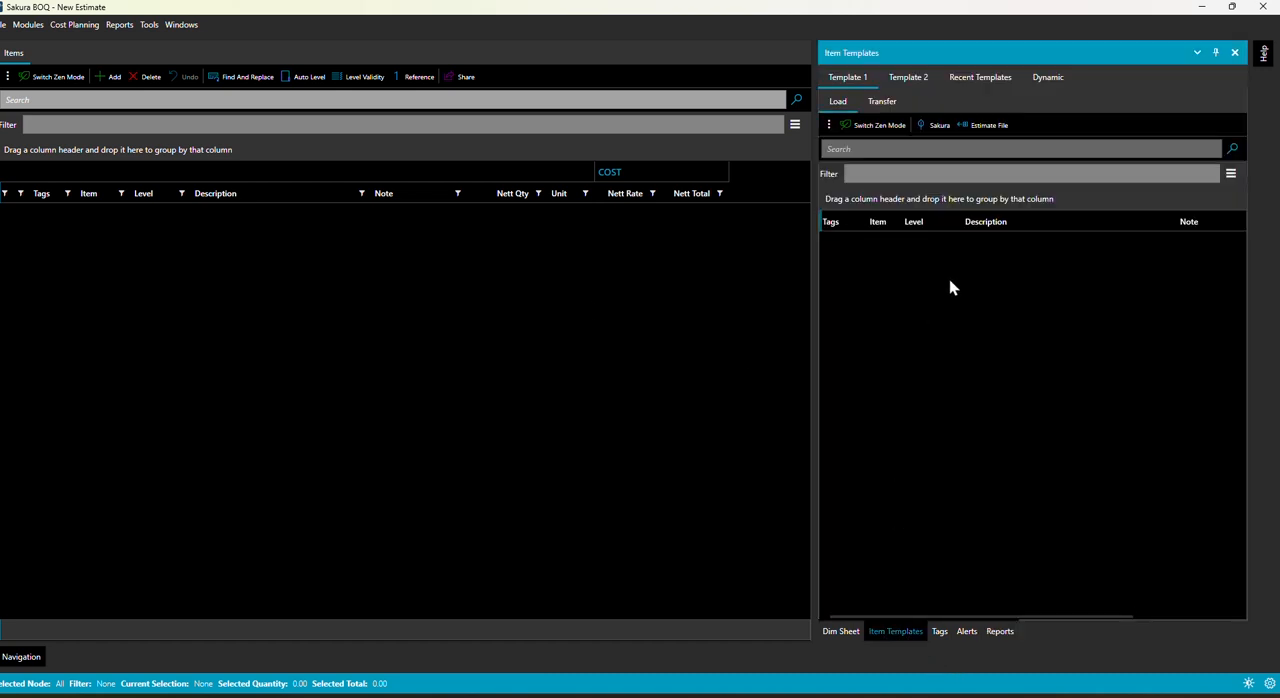
left_click(930, 127)
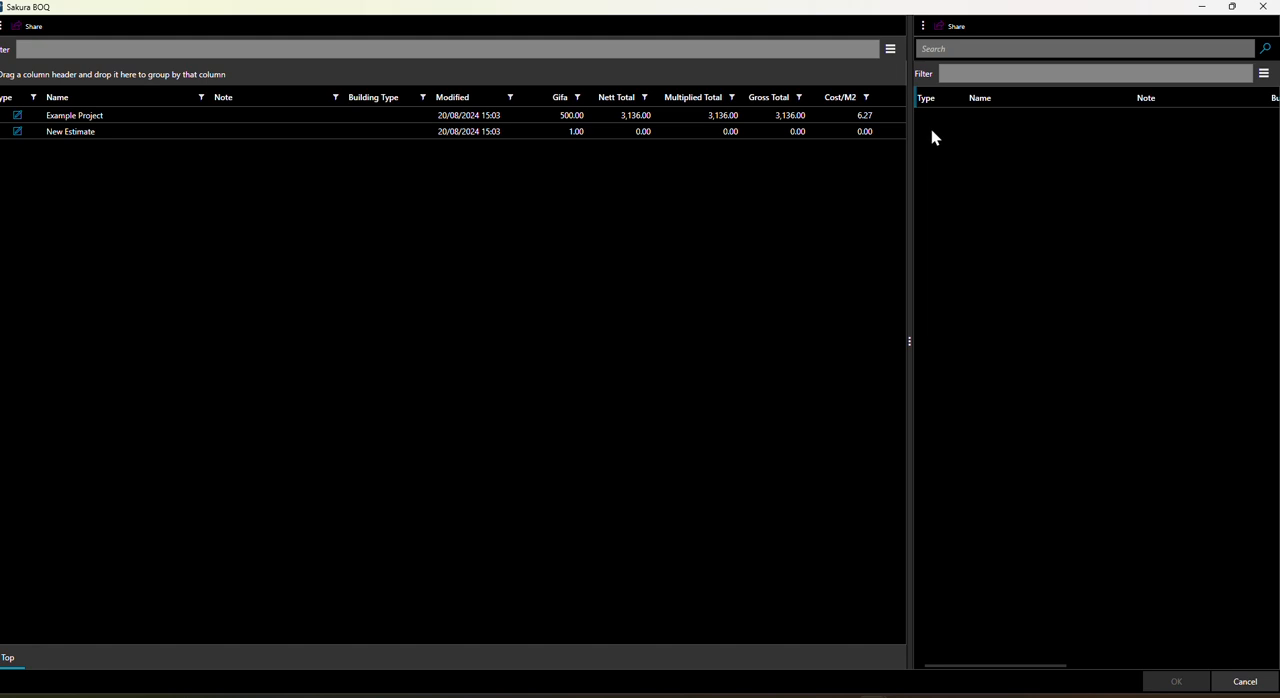
double_click(126, 114)
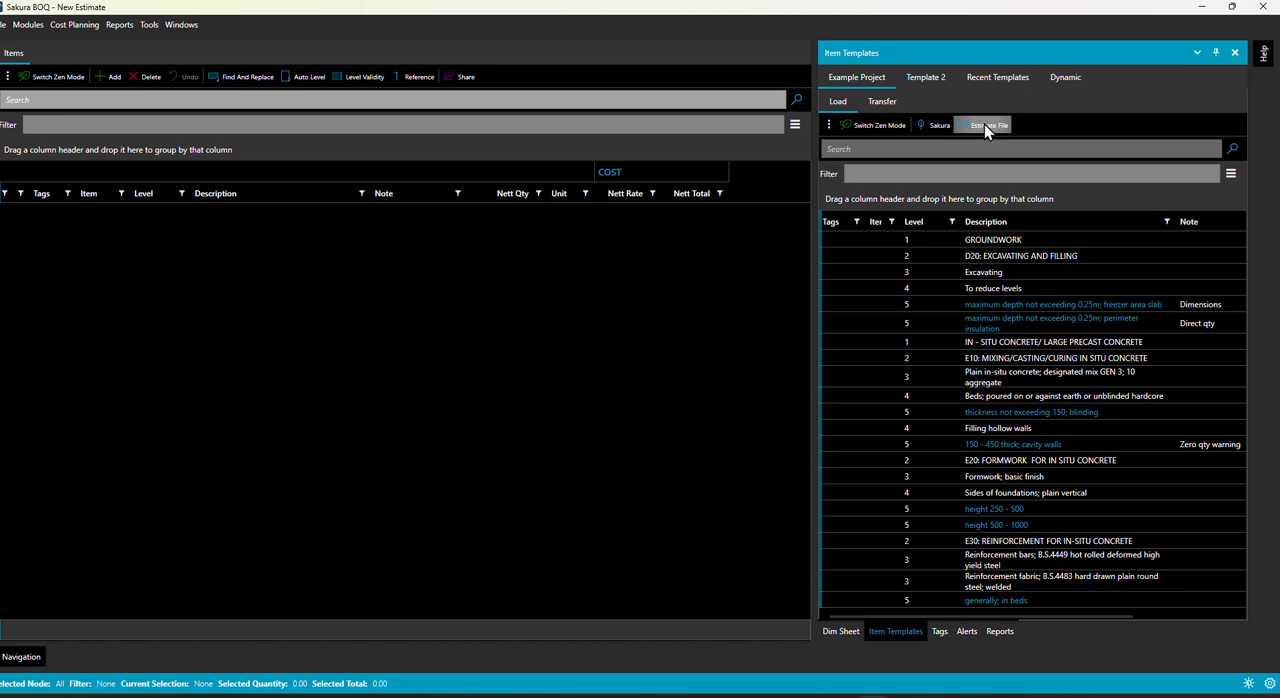
Step: Set the item template transfer options to leave out quantities and rates, with Copy Qtys and Copy Rates unticked
left_click(890, 100)
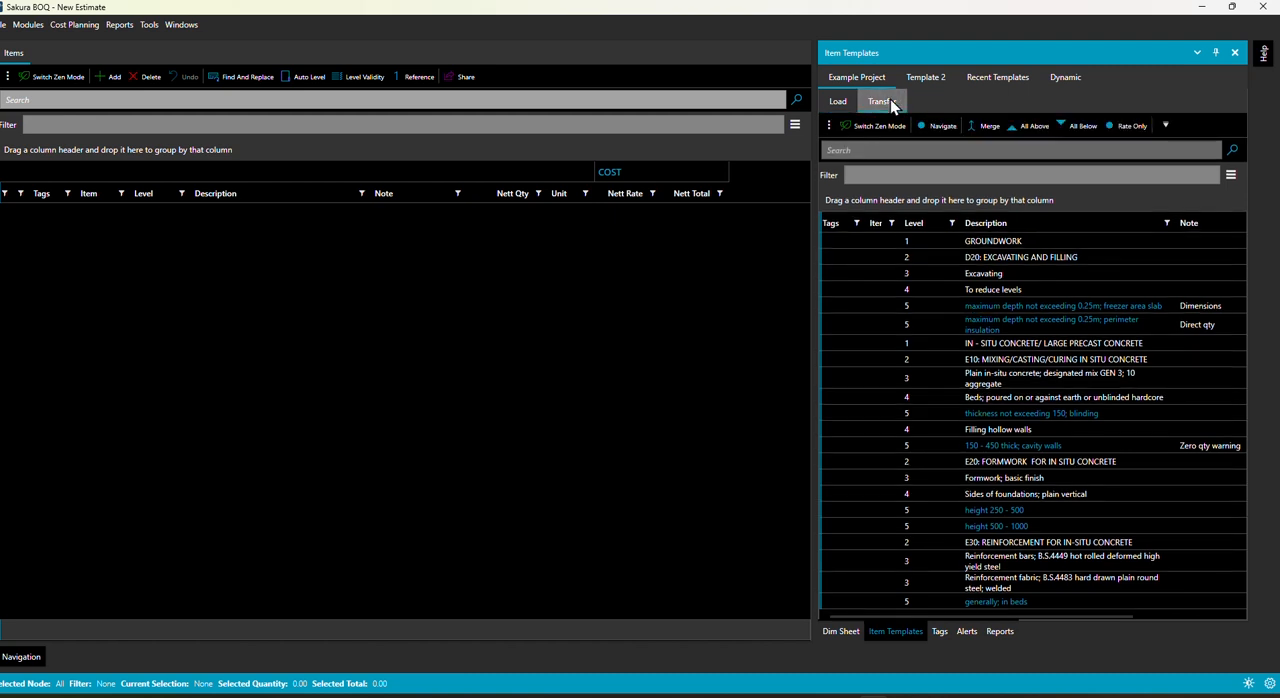
left_click(1163, 126)
left_click(1162, 143)
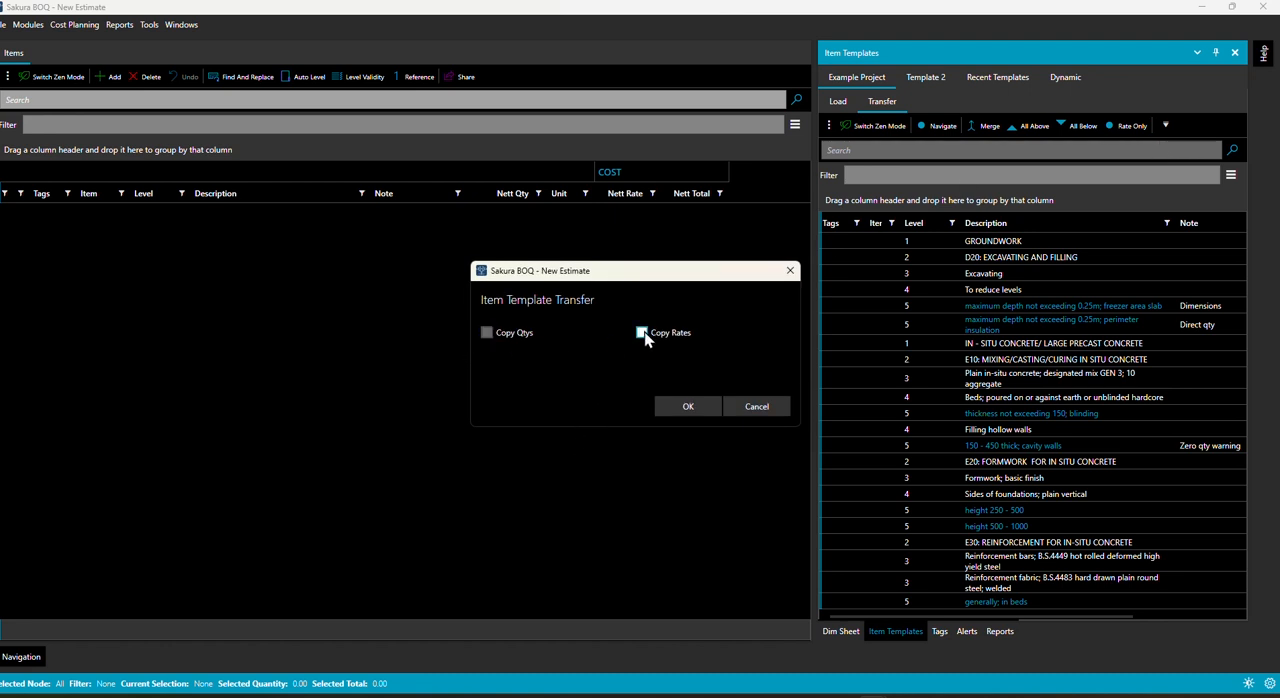
left_click(687, 406)
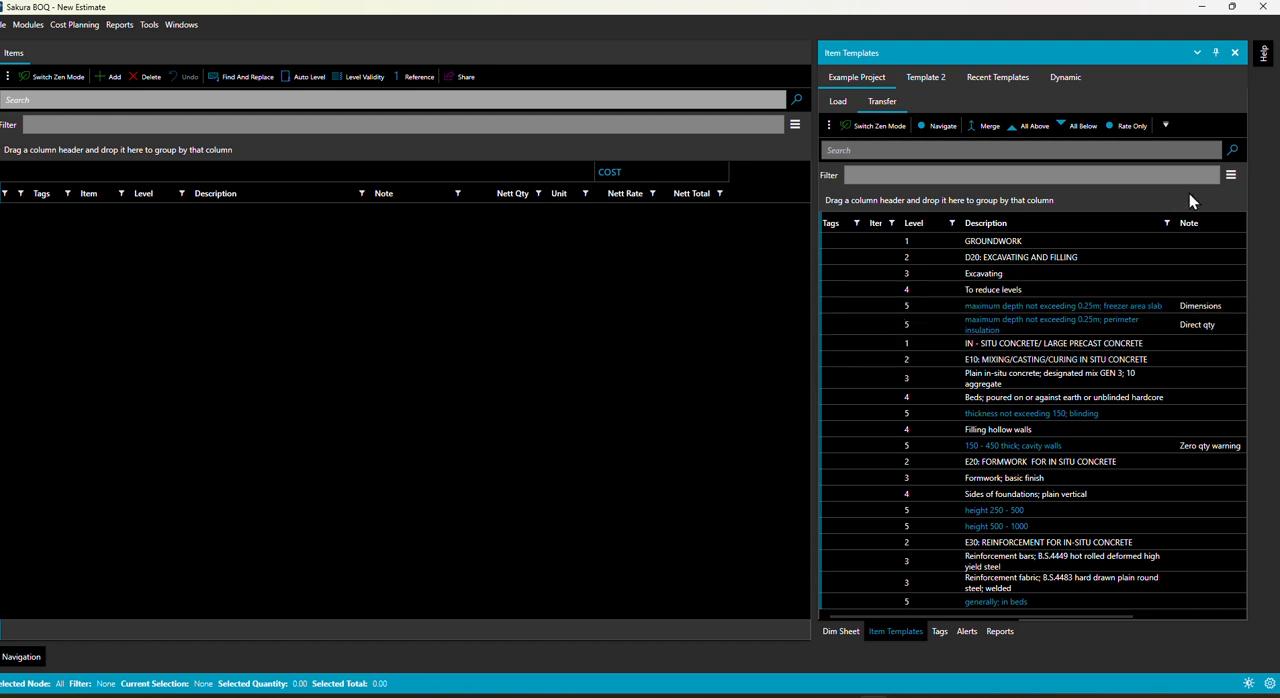
Step: Hide the Tags and Item columns in the Example Project template list
left_click(1231, 175)
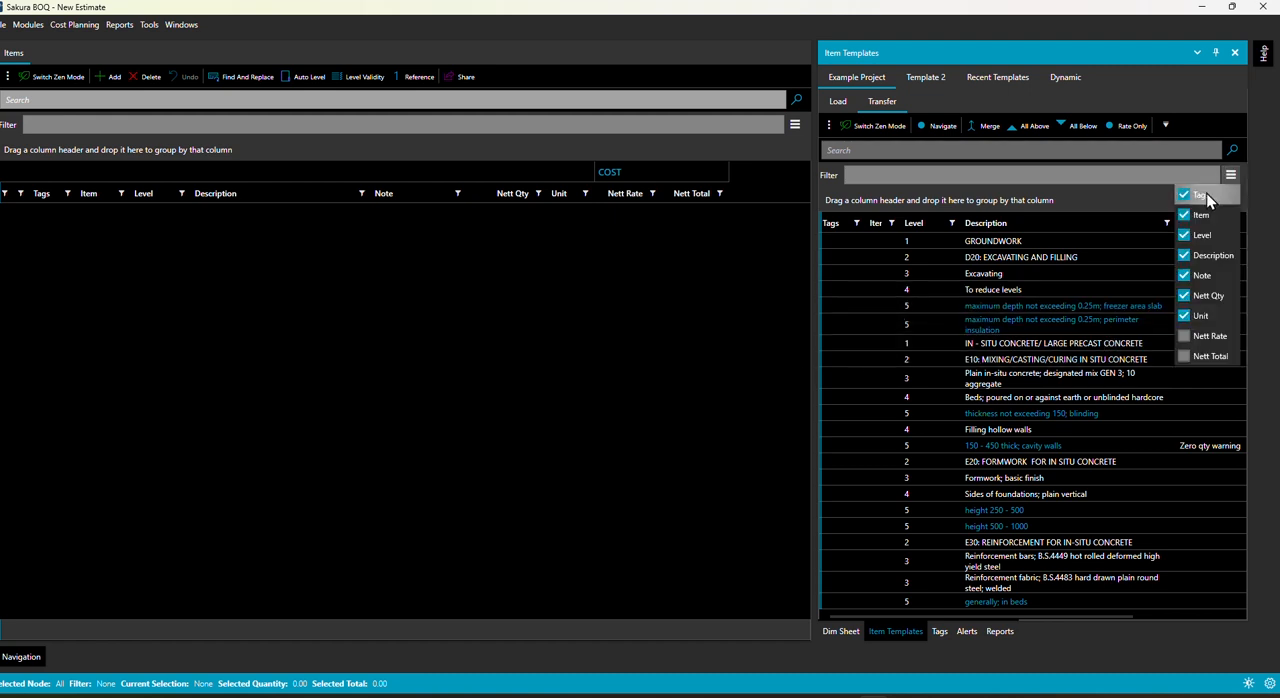
left_click(1184, 195)
left_click(1184, 215)
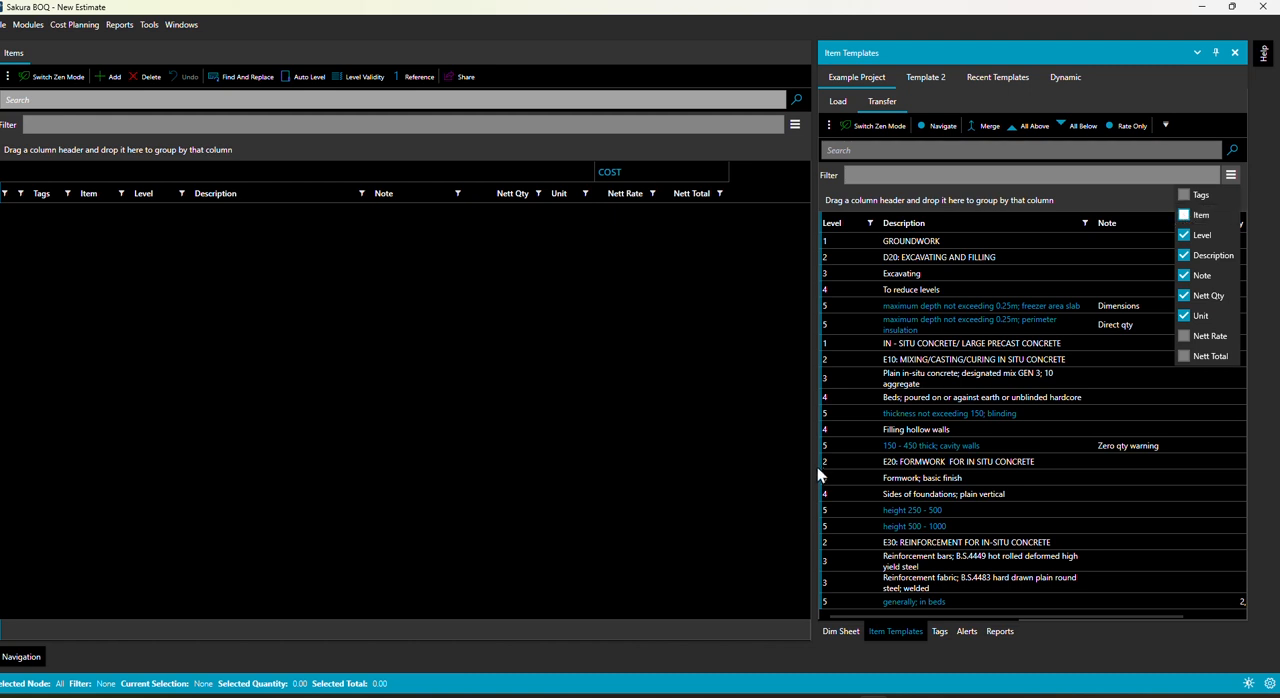
left_click(990, 276)
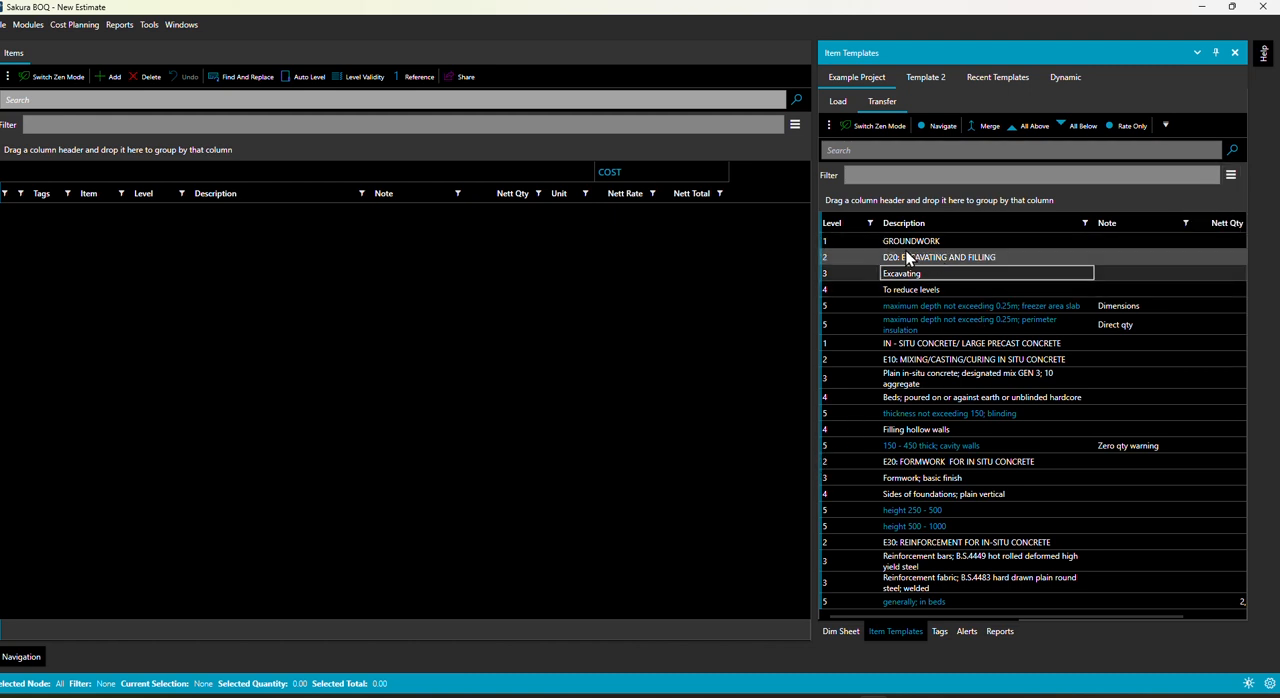
Step: Transfer the GROUNDWORK, D20, Excavating and To reduce levels headings plus the perimeter insulation item from the template into the bill
double_click(906, 241)
double_click(895, 258)
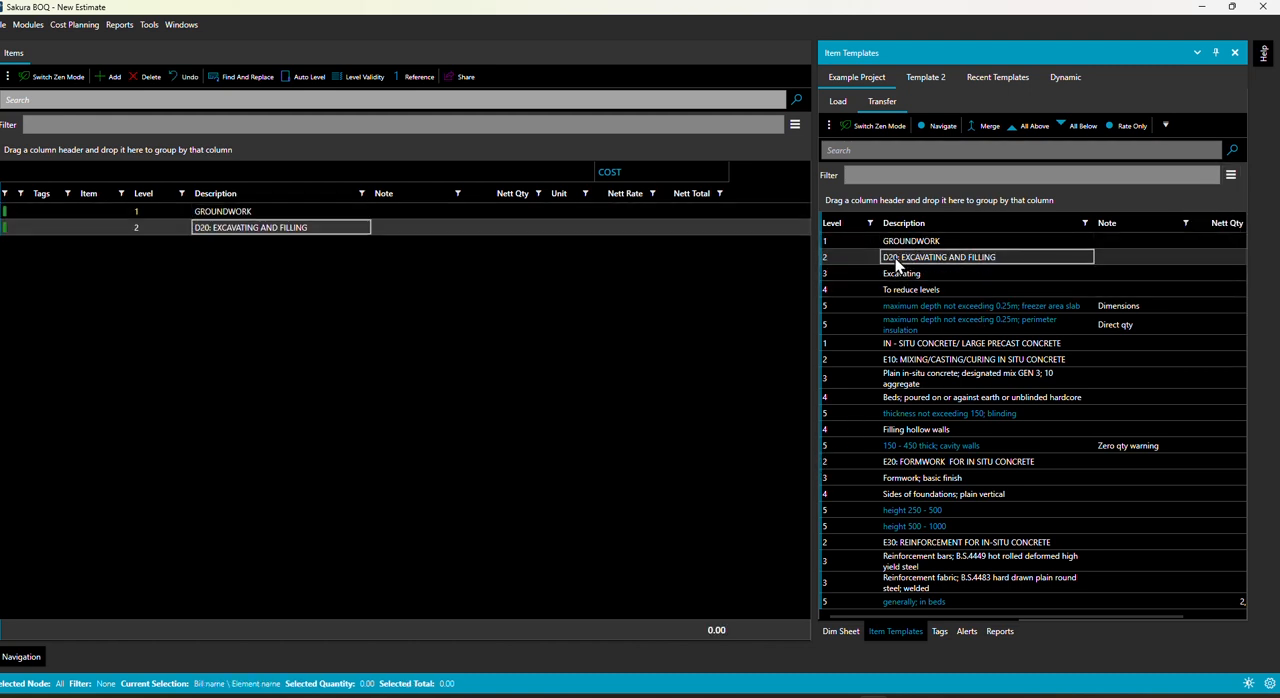
left_click(897, 272)
double_click(897, 272)
double_click(900, 287)
double_click(907, 326)
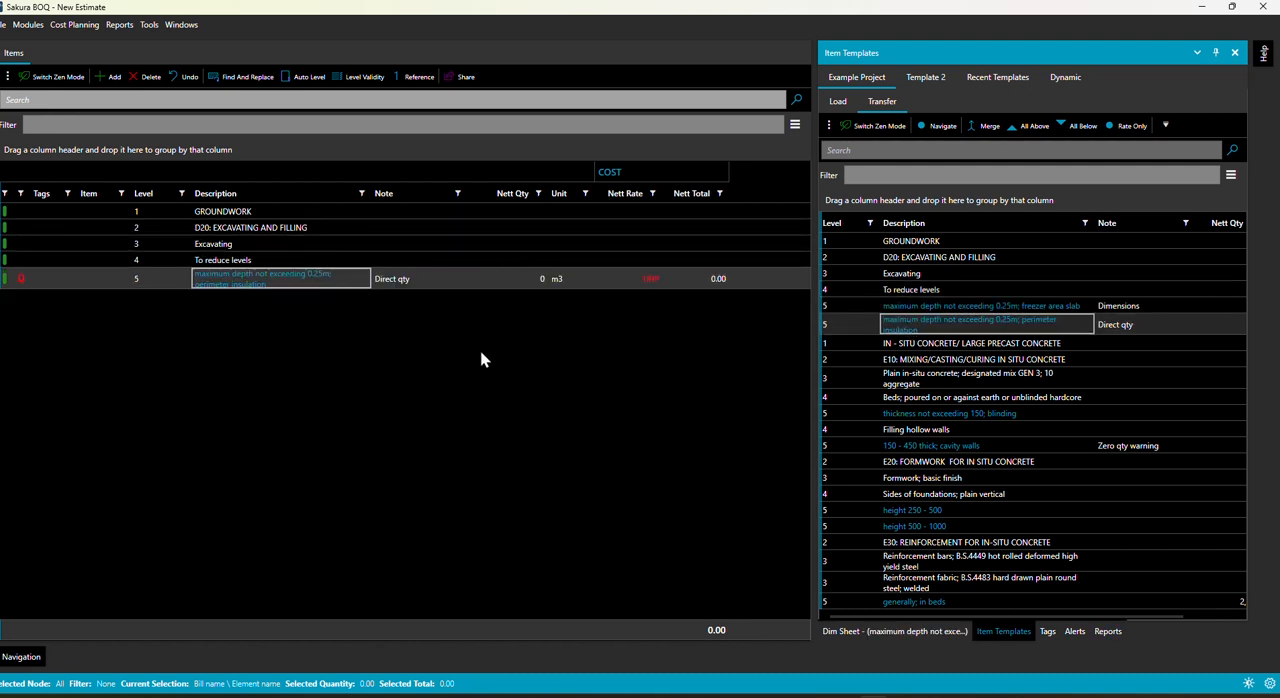
Step: Transfer the IN - SITU CONCRETE/ LARGE PRECAST CONCRETE heading and everything below it into the bill after the perimeter insulation item
left_click(541, 279)
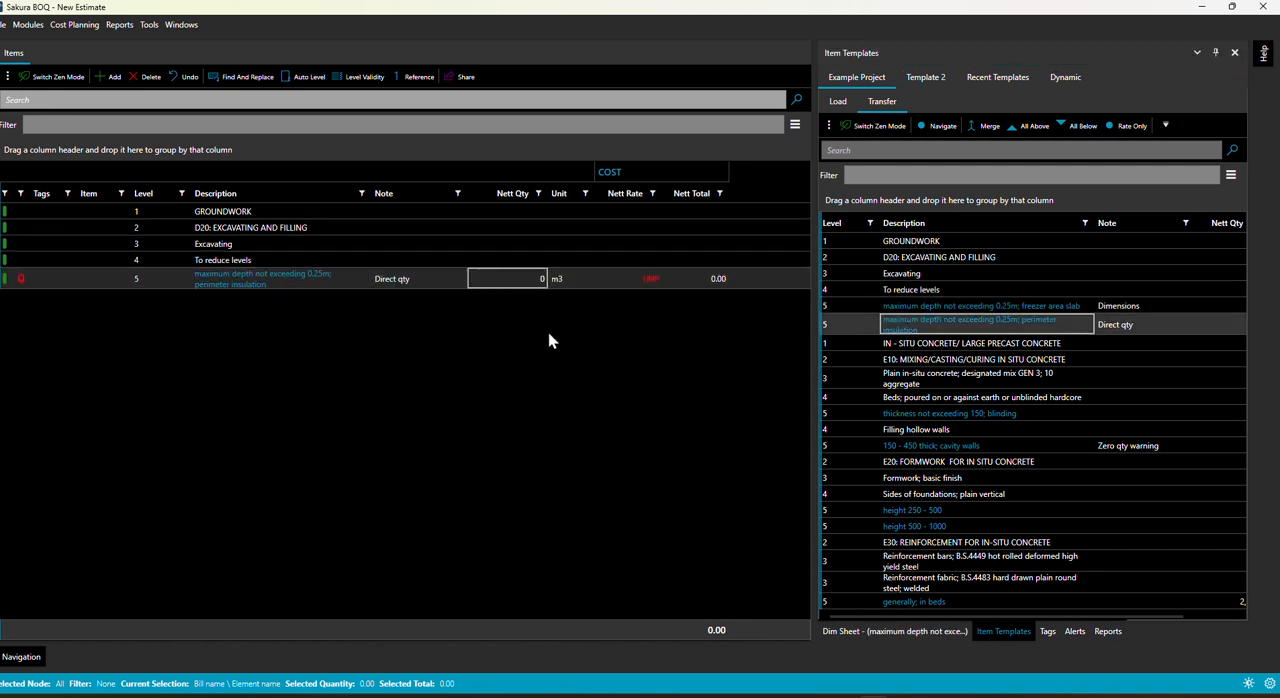
left_click(920, 345)
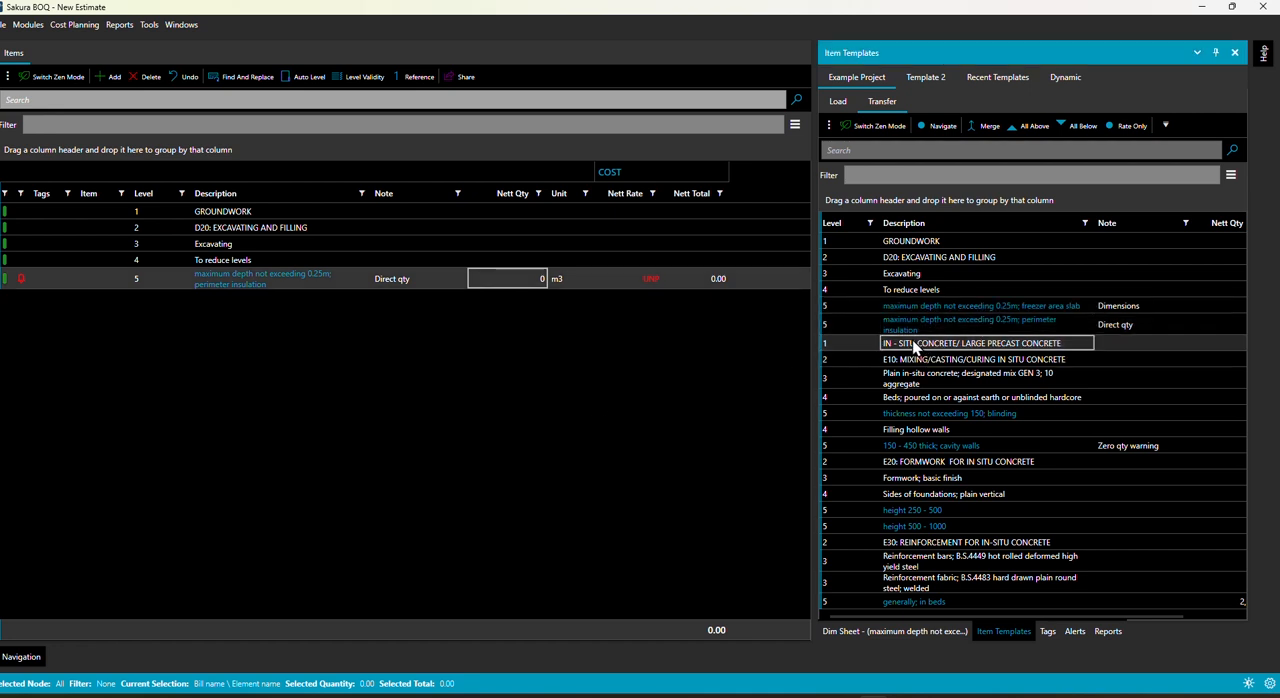
left_click(1082, 129)
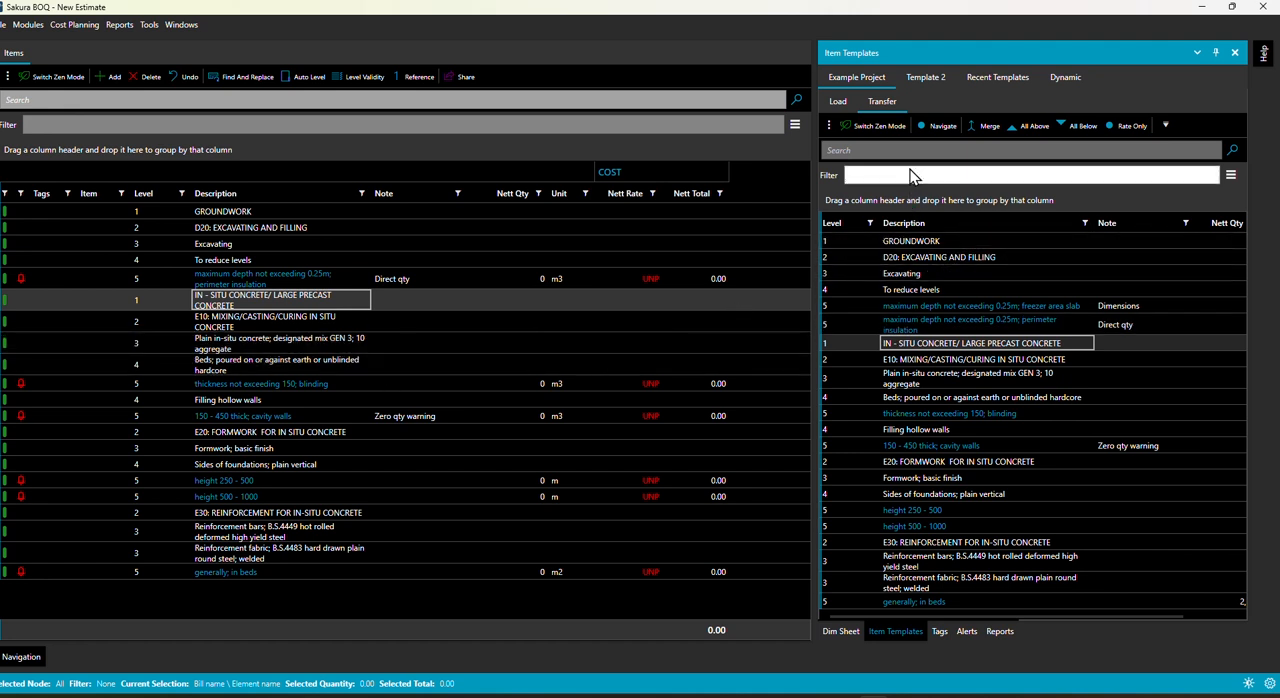
Step: Open the estimate file Walls and Windows.xlsx for import as the second item template
left_click(931, 76)
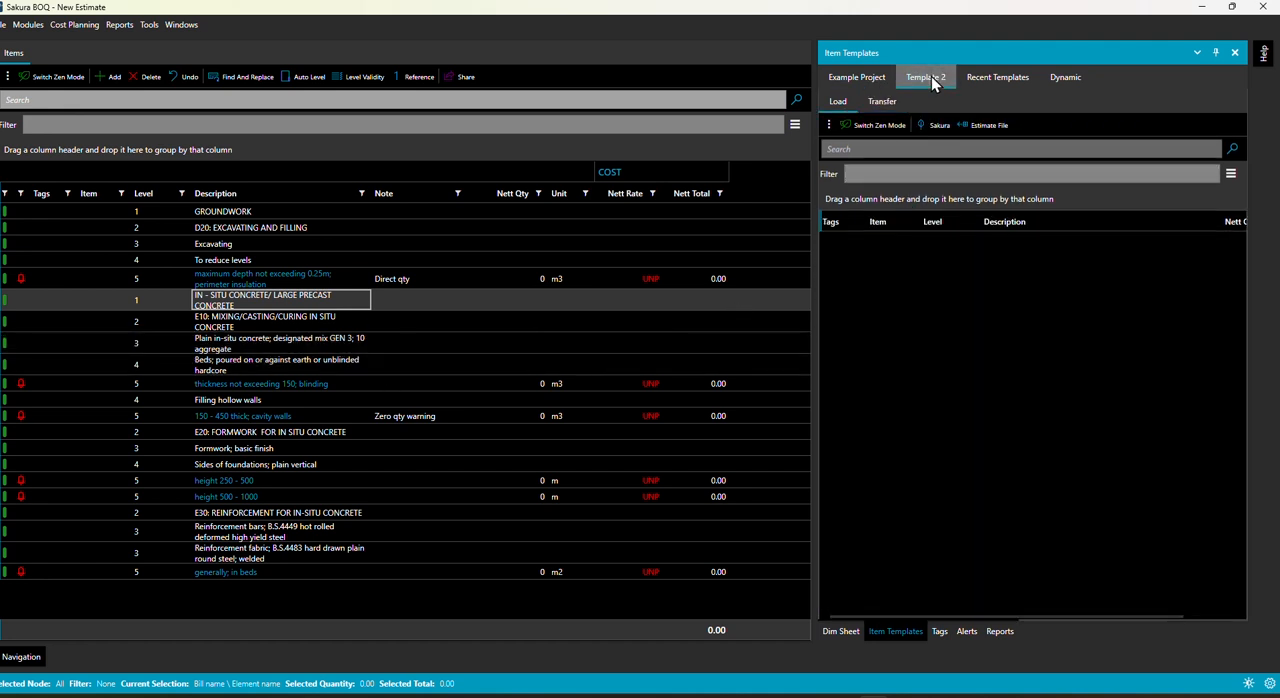
left_click(984, 128)
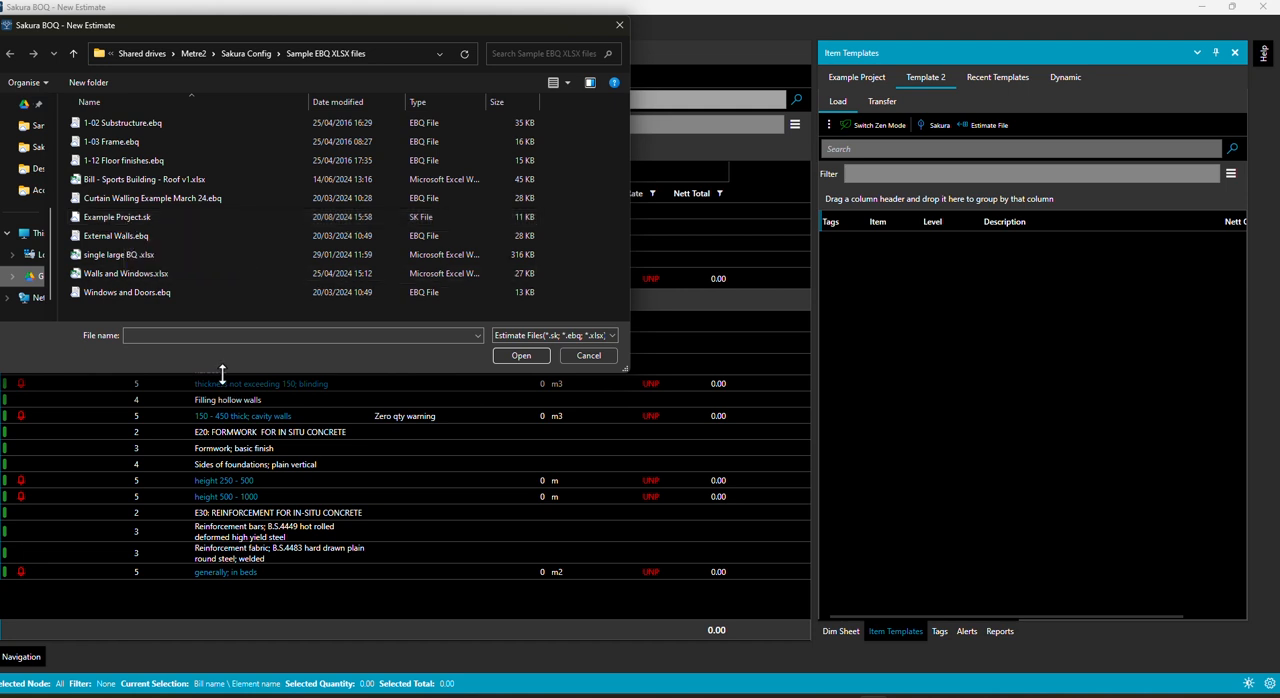
double_click(151, 273)
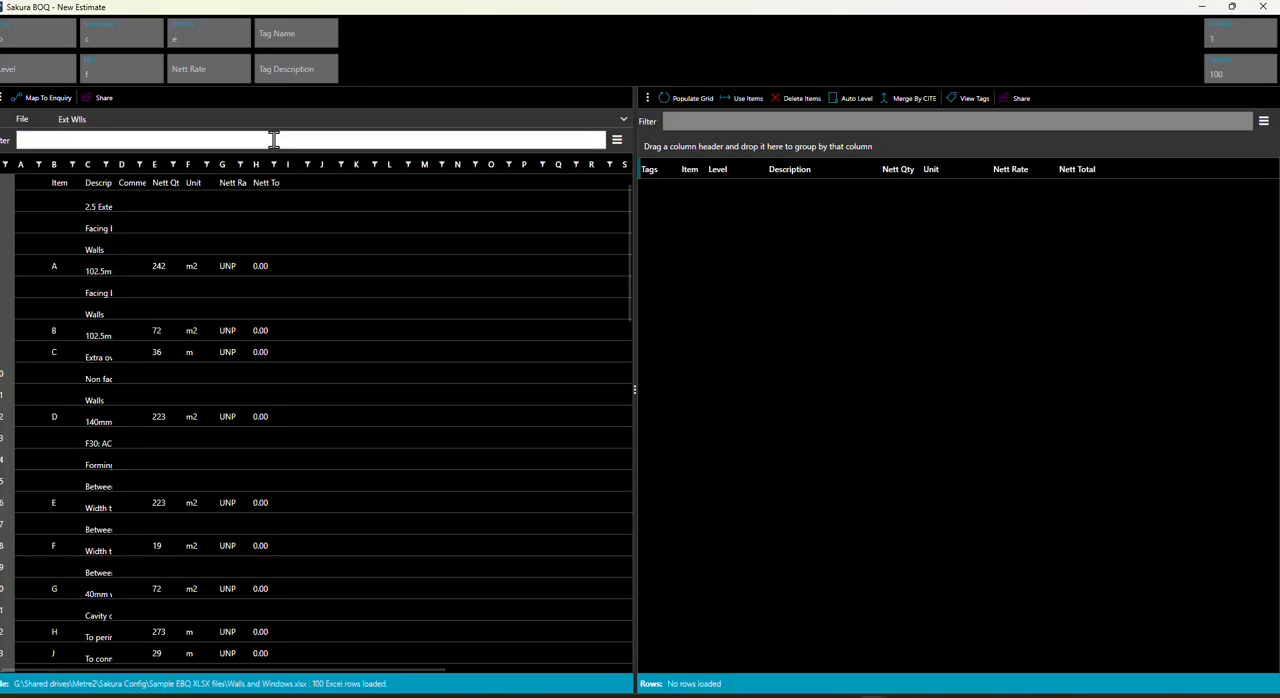
Step: Map Item to column b, check the Description mapping c and Nett Qty mapping e, and widen spreadsheet column C
left_click(14, 36)
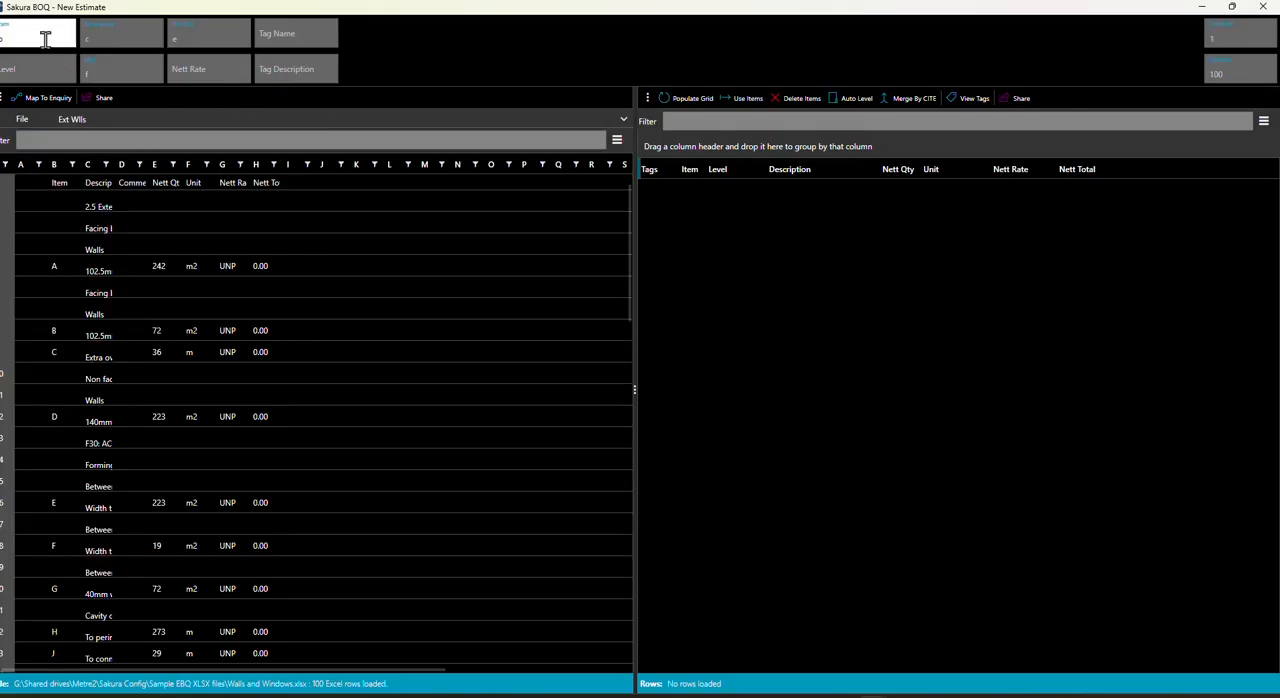
type("b")
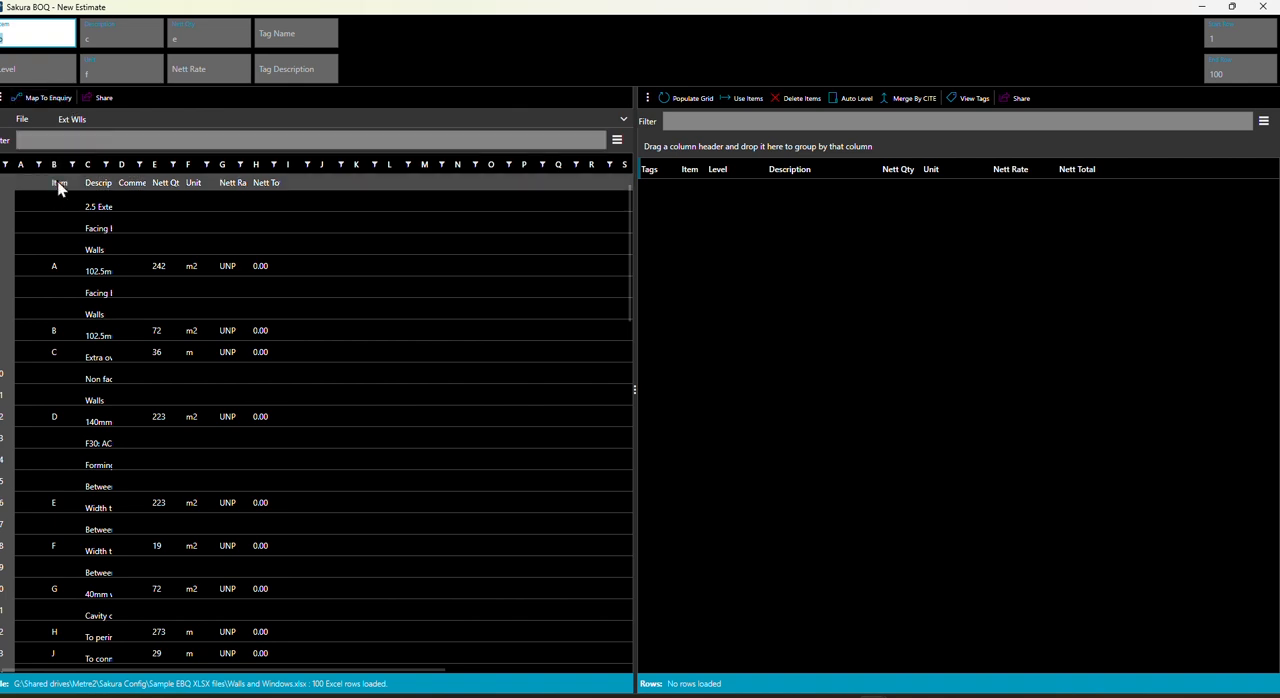
left_click(117, 37)
left_click_drag(106, 170, 252, 166)
left_click(190, 38)
left_click_drag(190, 38, 171, 38)
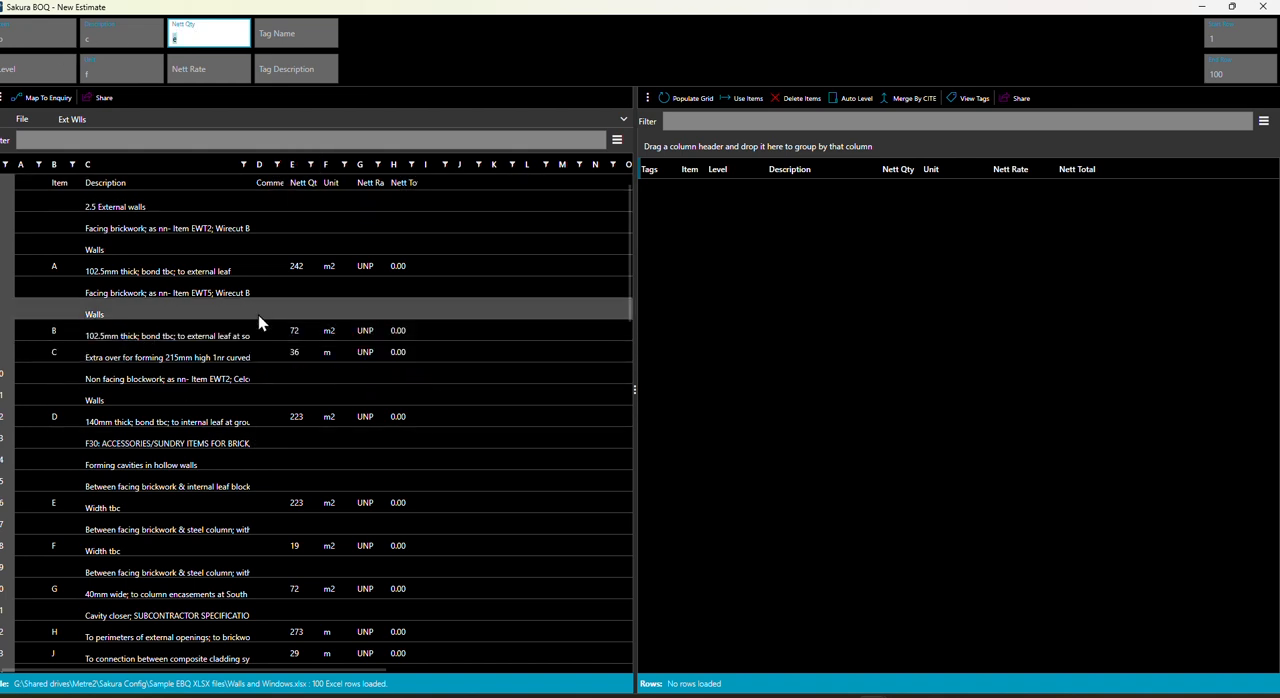
Step: Populate the import grid from the spreadsheet and load all its items into the second template
left_click(705, 97)
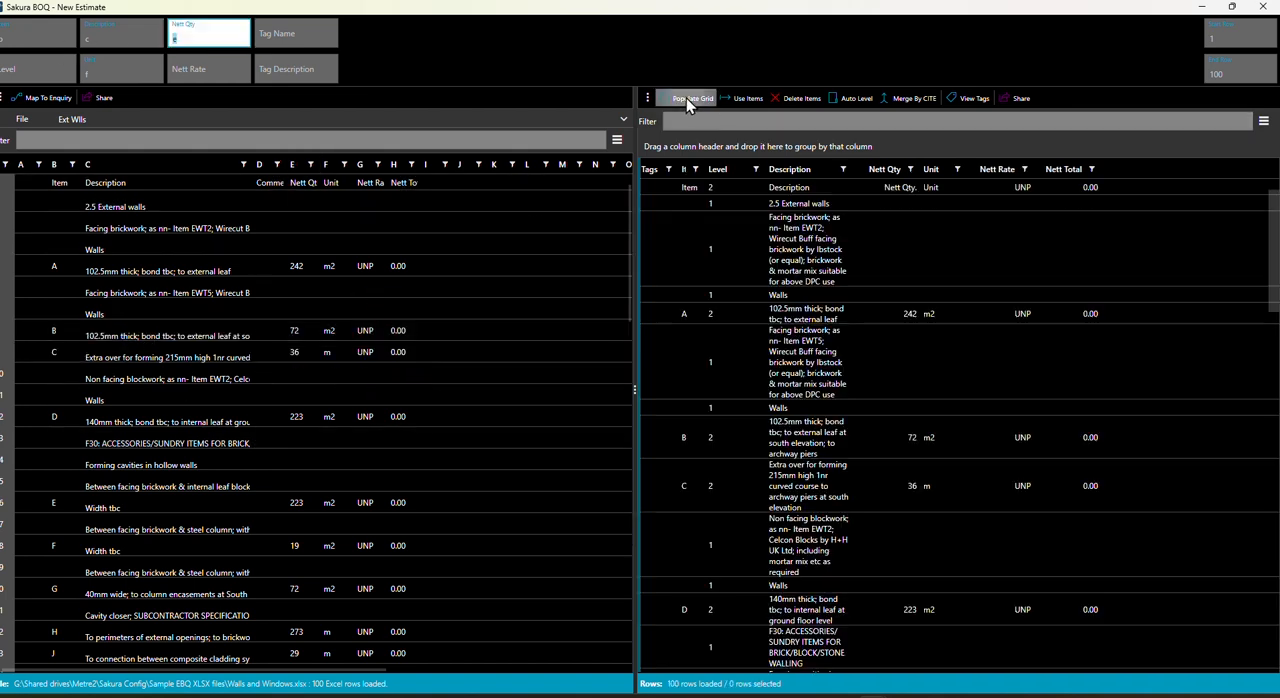
left_click(748, 98)
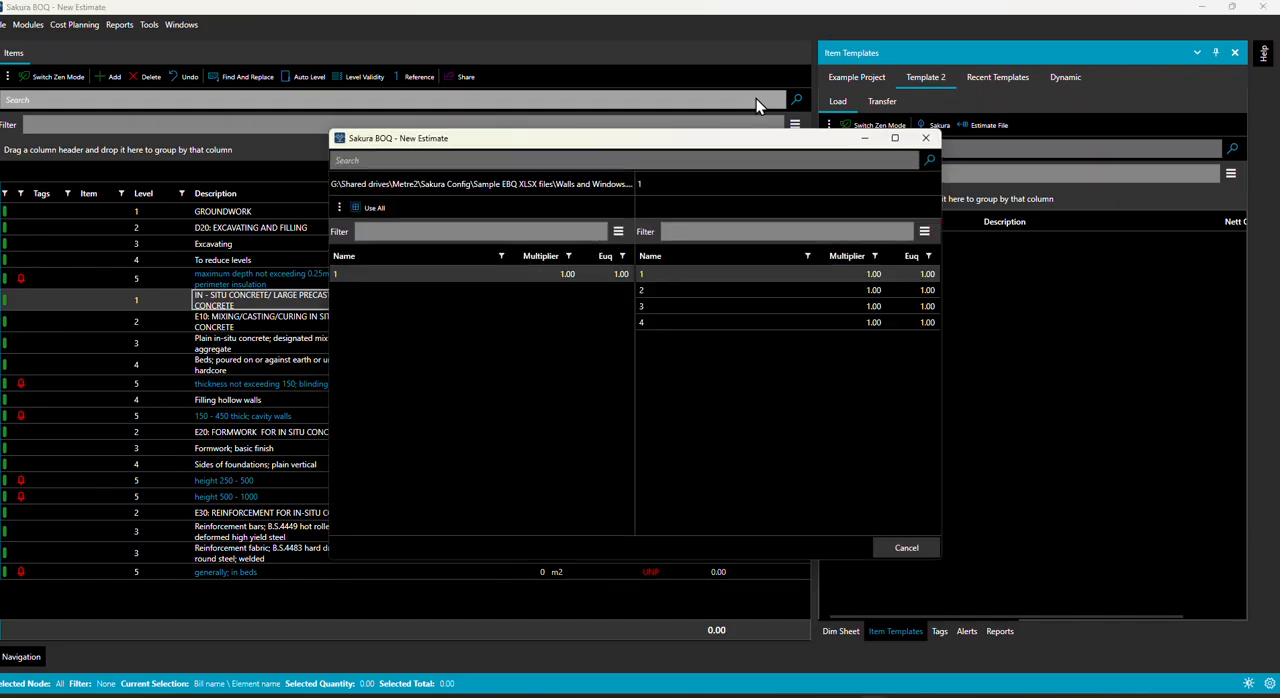
left_click(366, 208)
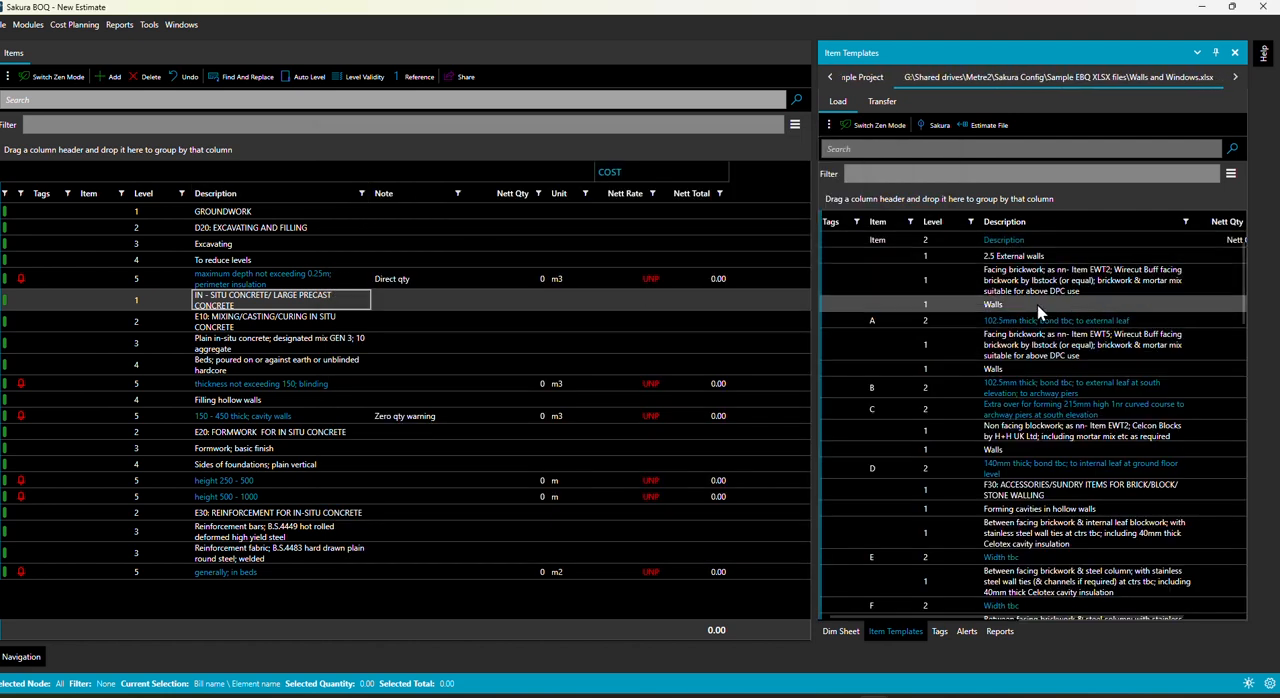